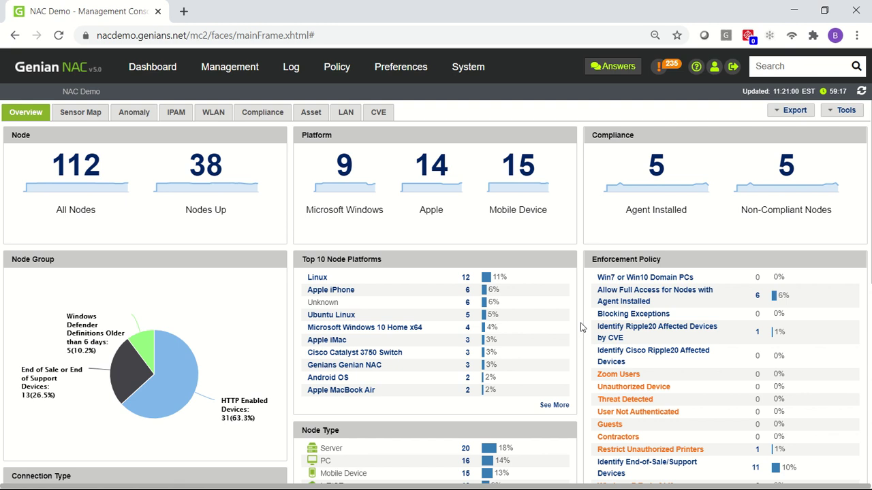
Review the Overview dashboard's node, platform, enforcement policy, connection type and status statistics widgets.
scroll(581, 328, down, 2)
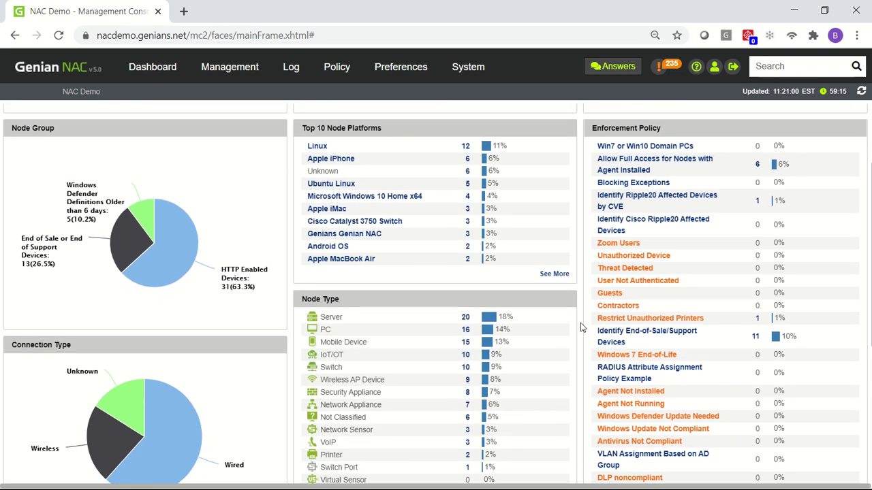
scroll(581, 328, down, 3)
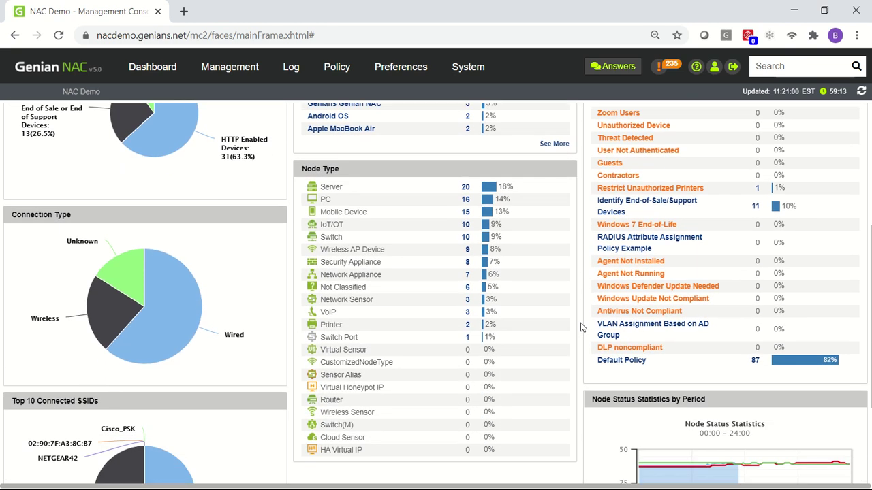
scroll(581, 327, down, 2)
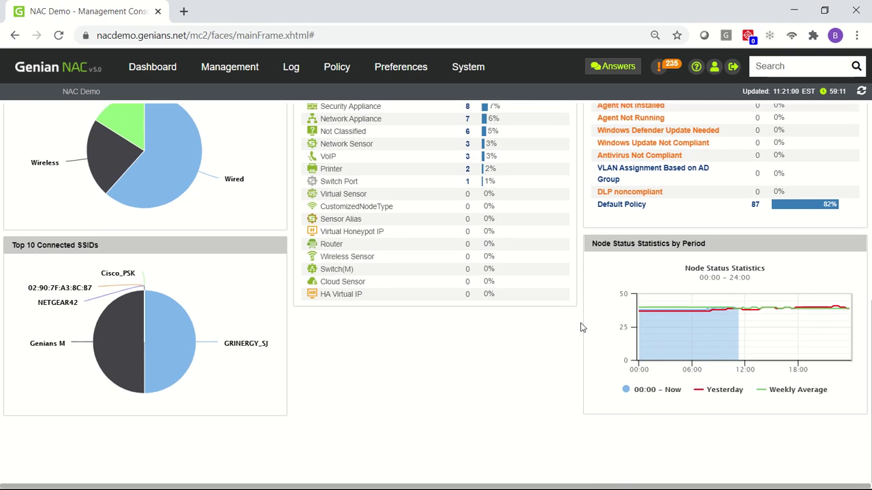
scroll(581, 328, up, 7)
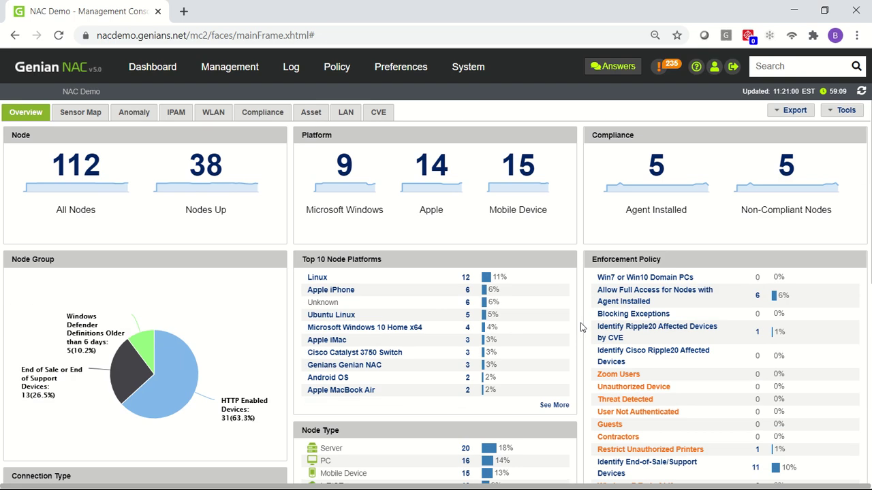
Review the IPAM, WLAN, Compliance, Asset, LAN and CVE dashboards one after another.
click(176, 116)
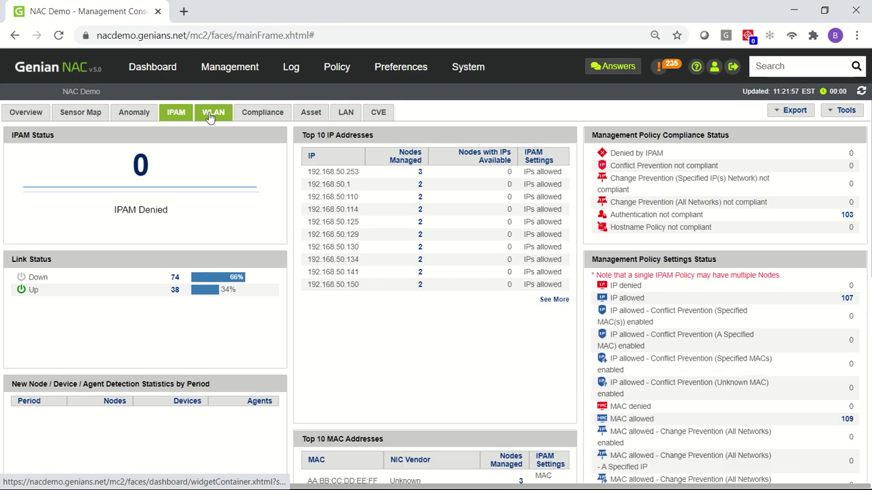
click(211, 115)
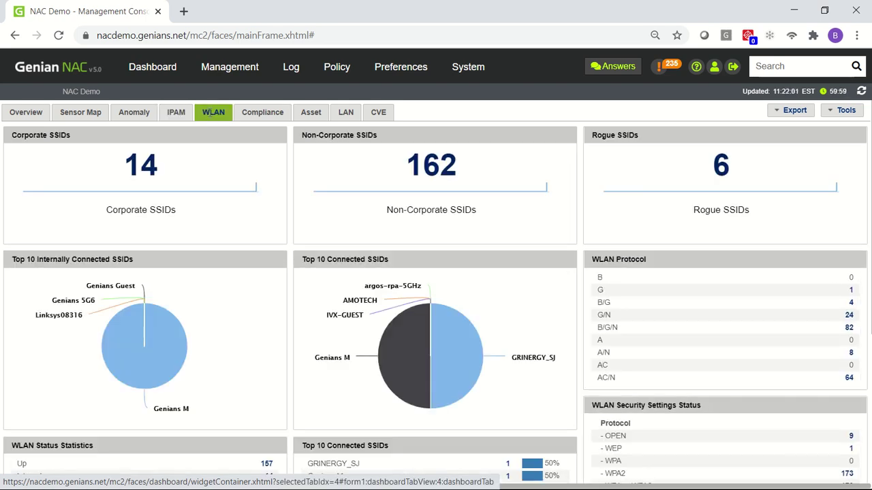
scroll(210, 117, down, 3)
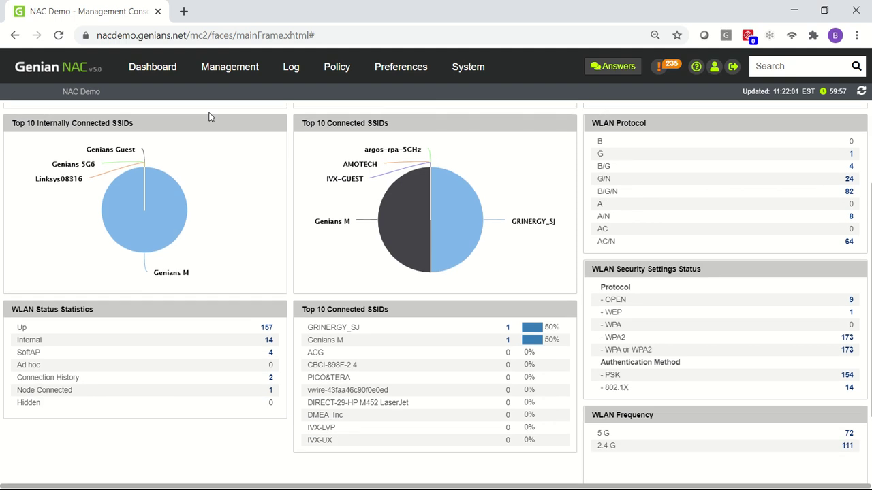
scroll(210, 118, up, 3)
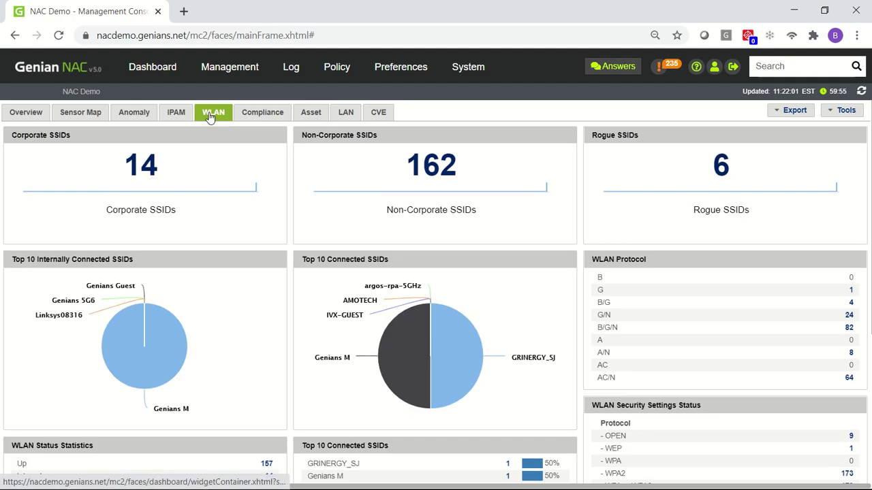
click(254, 115)
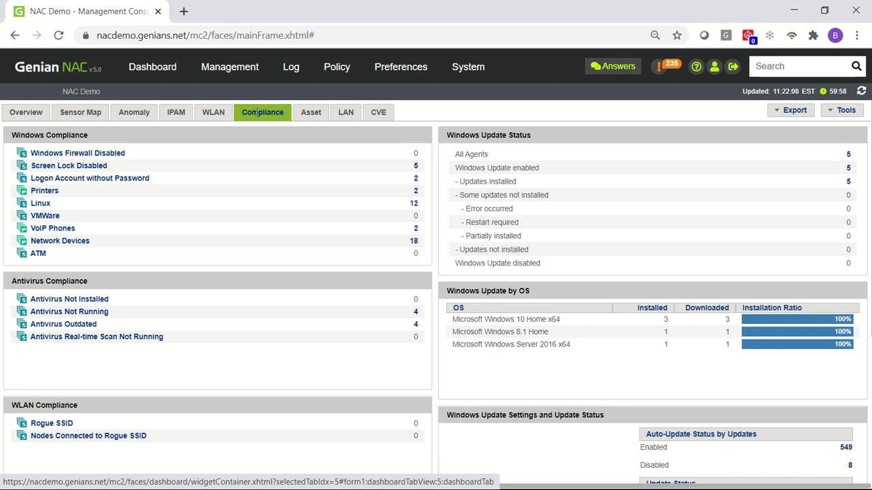
scroll(256, 113, down, 3)
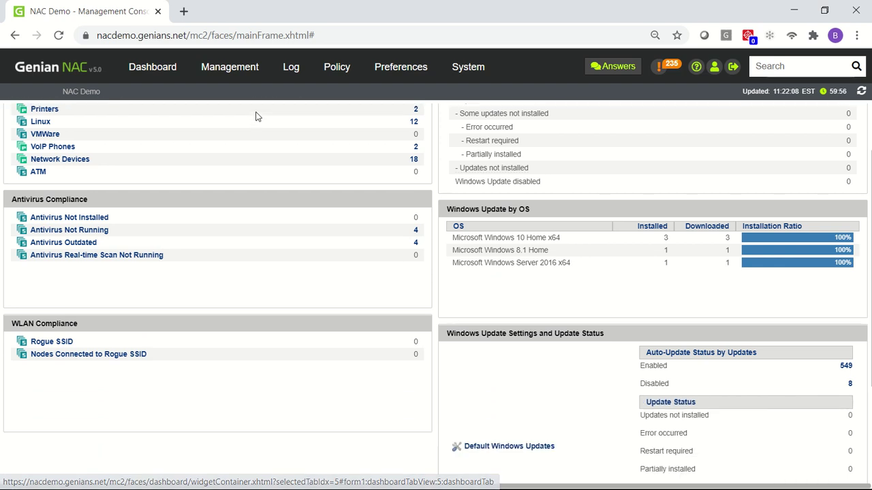
scroll(256, 116, up, 4)
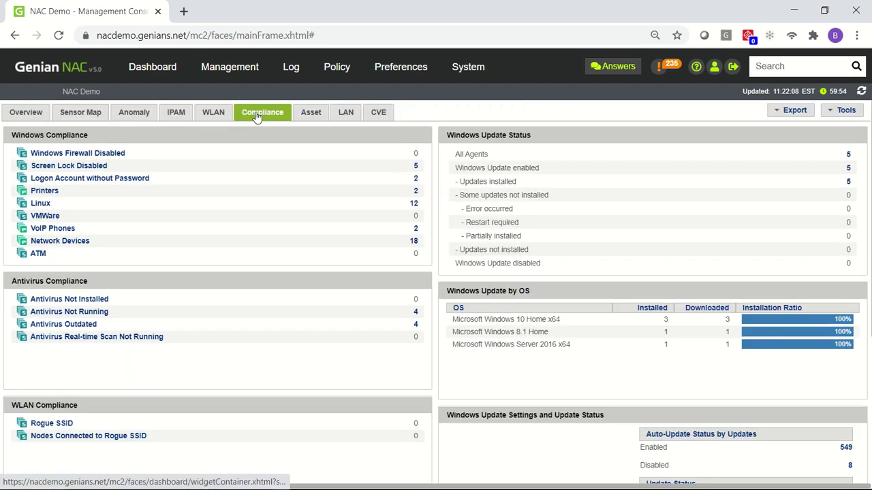
click(308, 115)
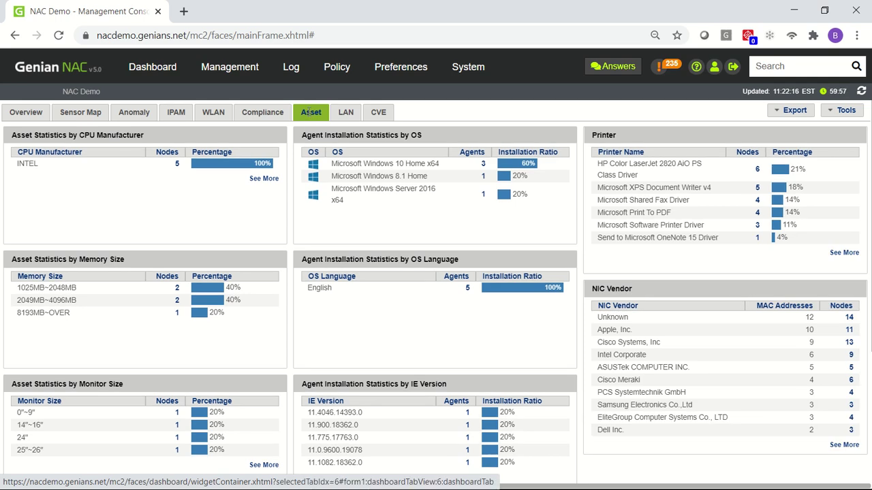
click(339, 120)
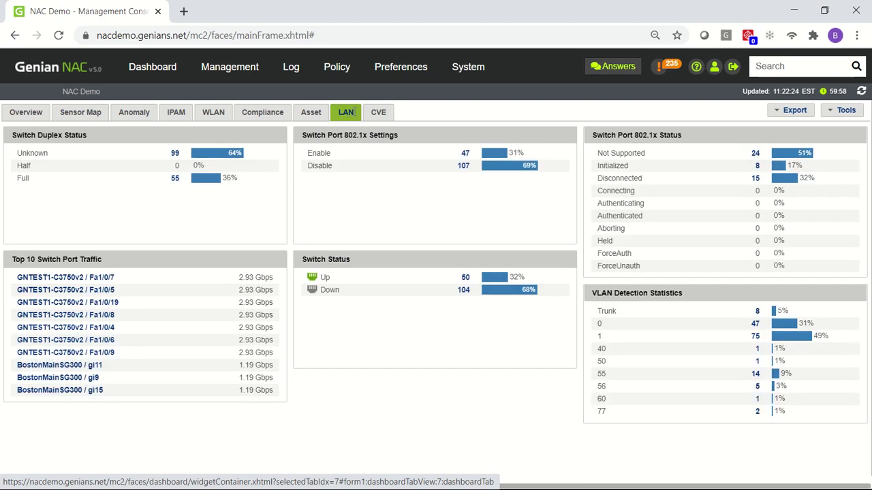
click(374, 113)
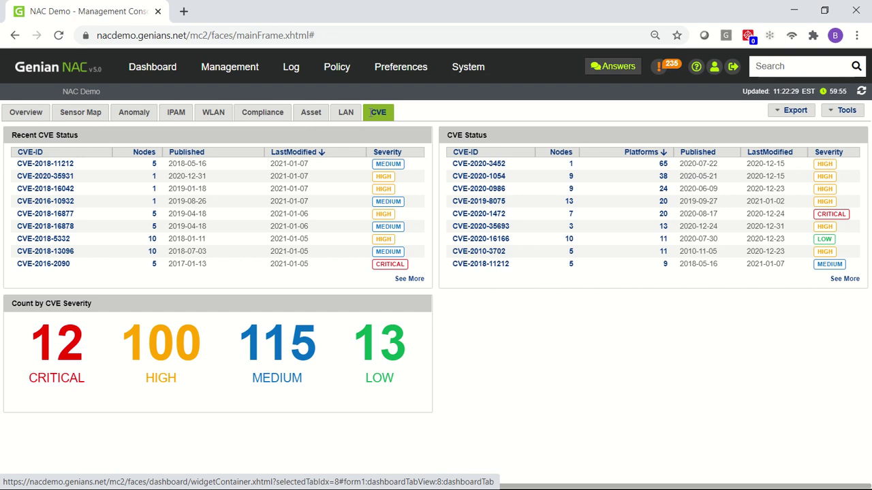
Copy the MAC address AA:BB:CC:DD:EE:FF of node 1.1.1.3 from the node list into the untitled Notepad file, followed by a blank line.
mouse_move(264, 78)
click(253, 96)
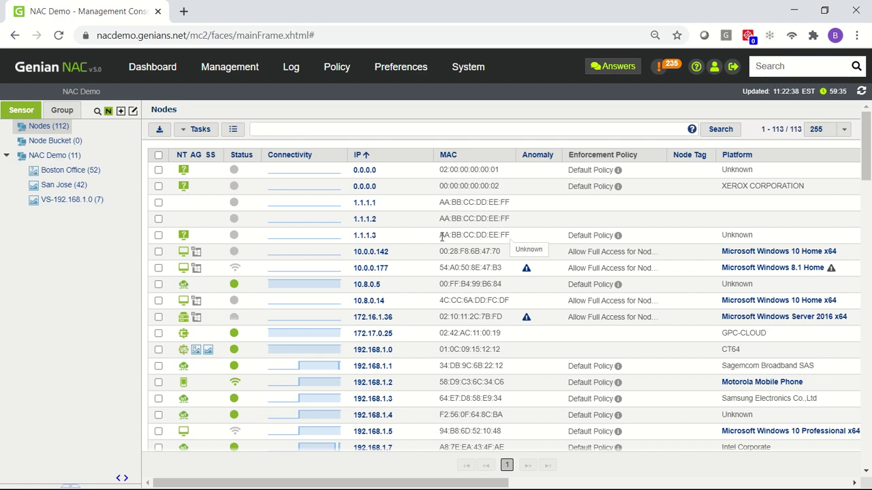
drag(442, 236, 510, 240)
key(alt+Tab)
key(alt+Tab)
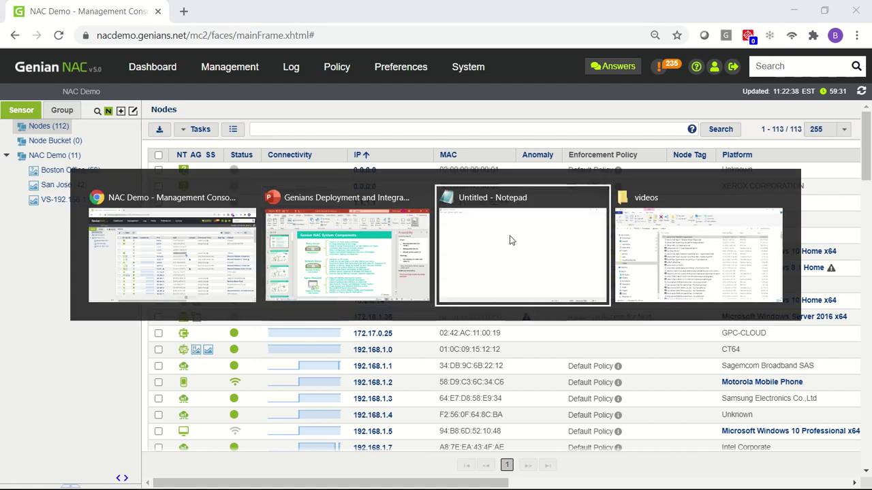
text(AA:BB:CC:DD:EE:FF)
key(Return)
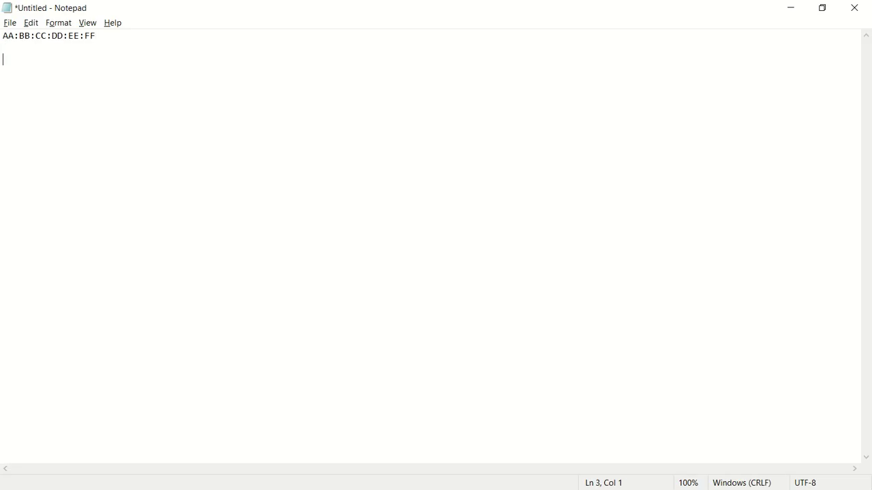
Switch back to the NAC console in Chrome and inspect the General and System details of system 192.168.50.50.
key(alt+Tab)
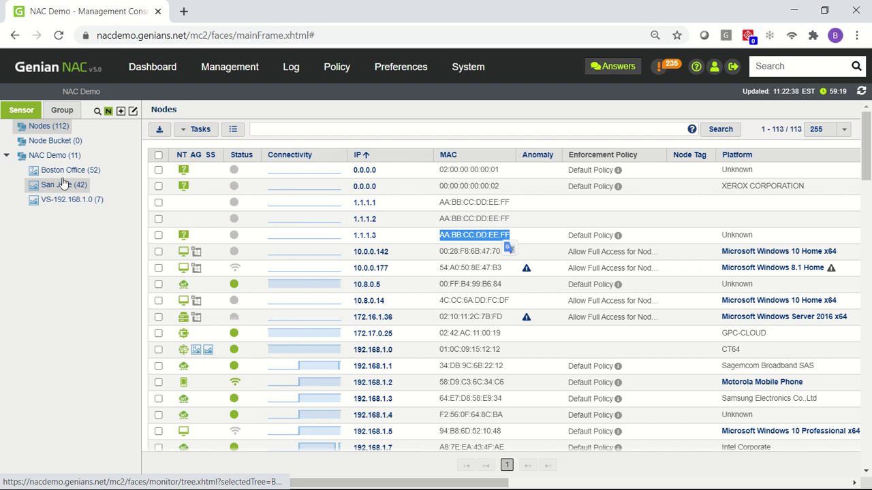
mouse_move(424, 76)
click(468, 70)
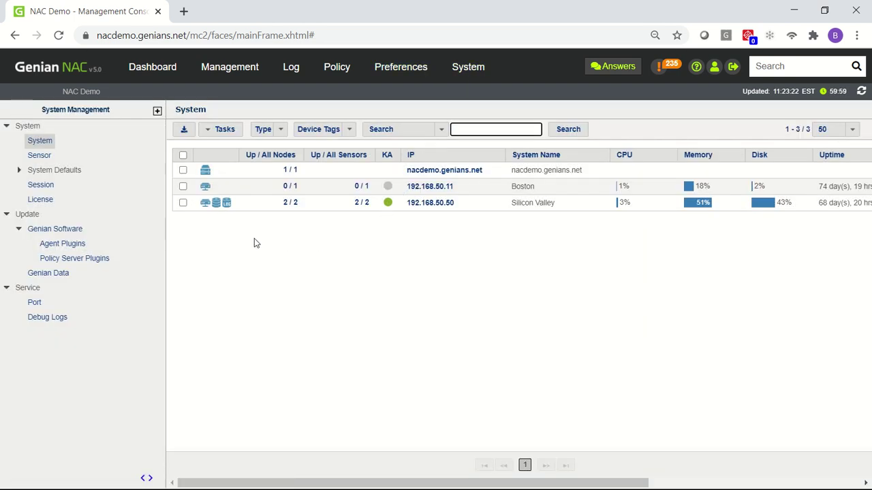
click(432, 204)
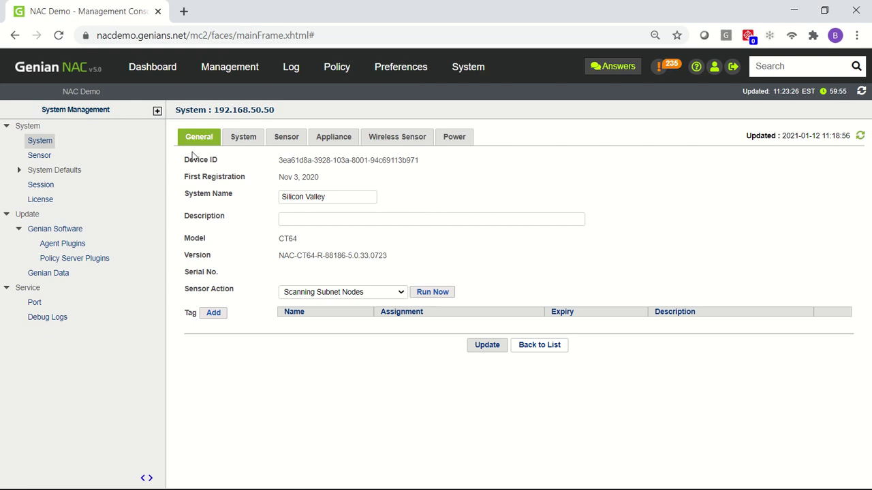
click(243, 136)
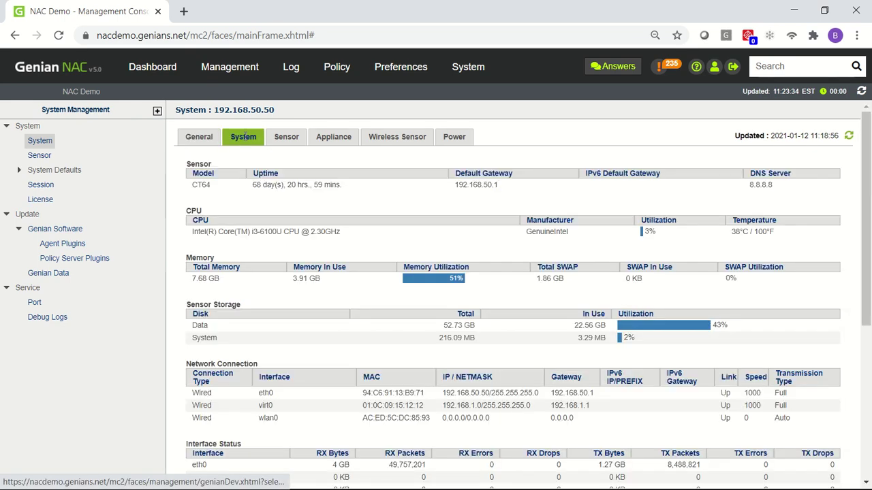
Open the node details of sensor 192.168.50.50 from the sensor list and copy its Sensor NID.
click(42, 154)
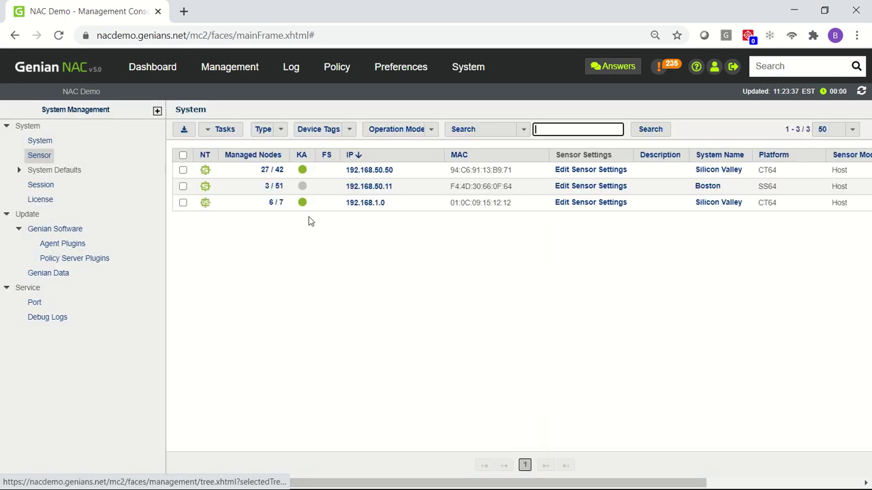
click(358, 170)
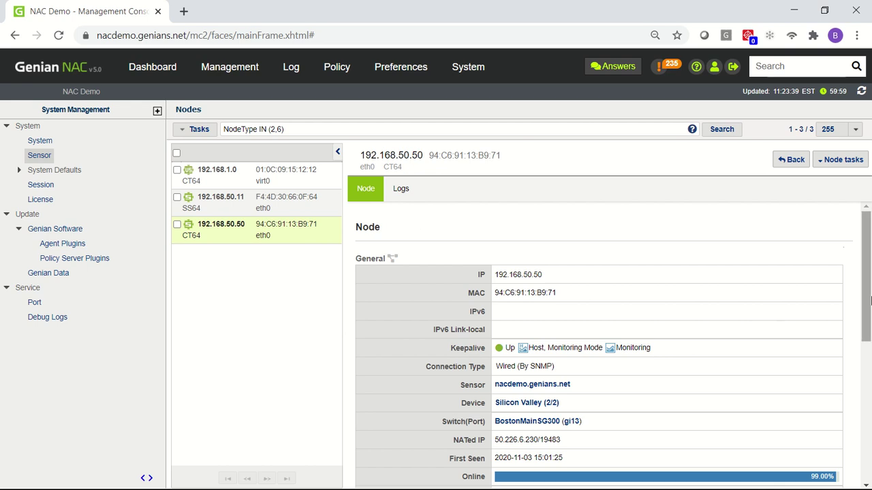
drag(869, 317, 869, 434)
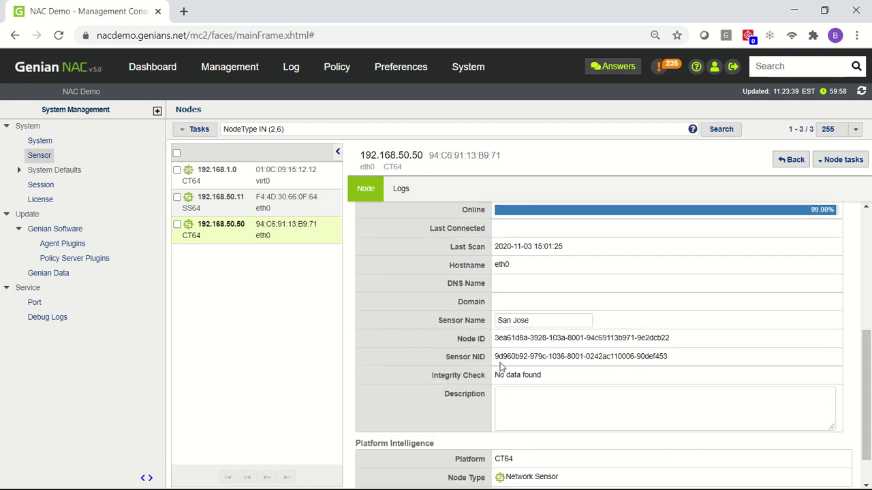
drag(496, 357, 668, 365)
key(ctrl+c)
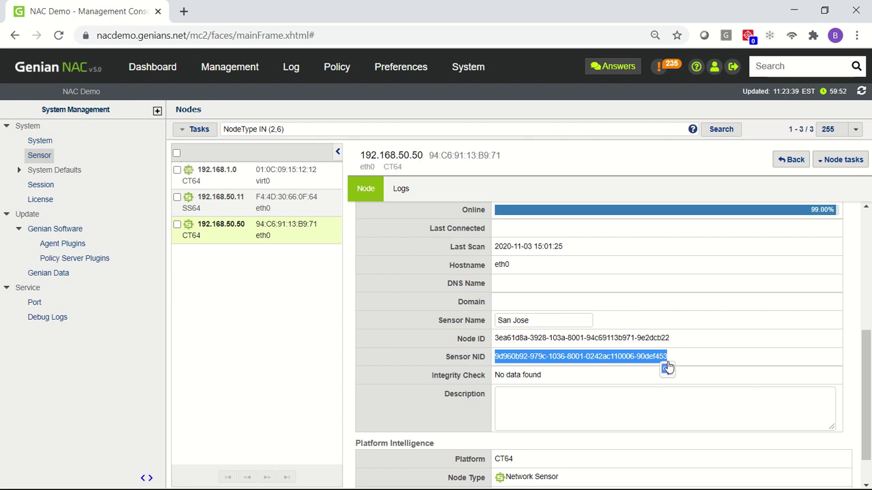
Switch to Notepad and paste the Sensor NID below the MAC address, followed by a blank line.
key(alt+Tab)
click(347, 185)
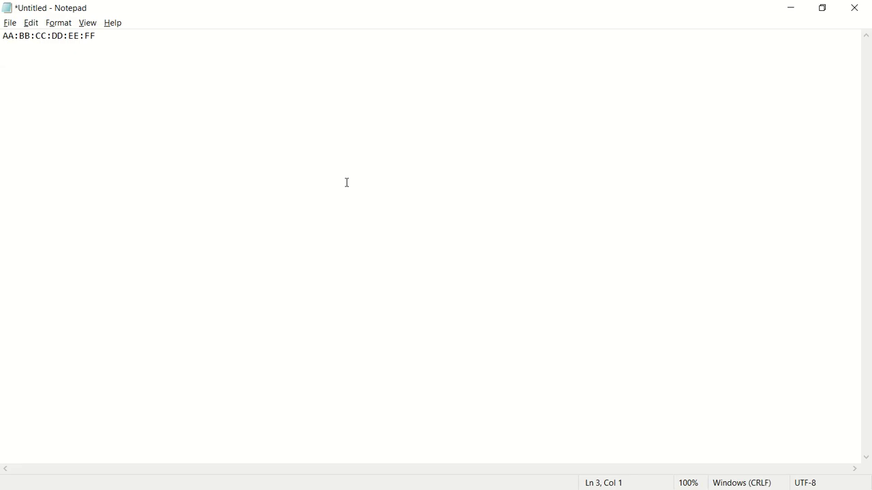
key(ctrl+v)
key(Return)
key(Return)
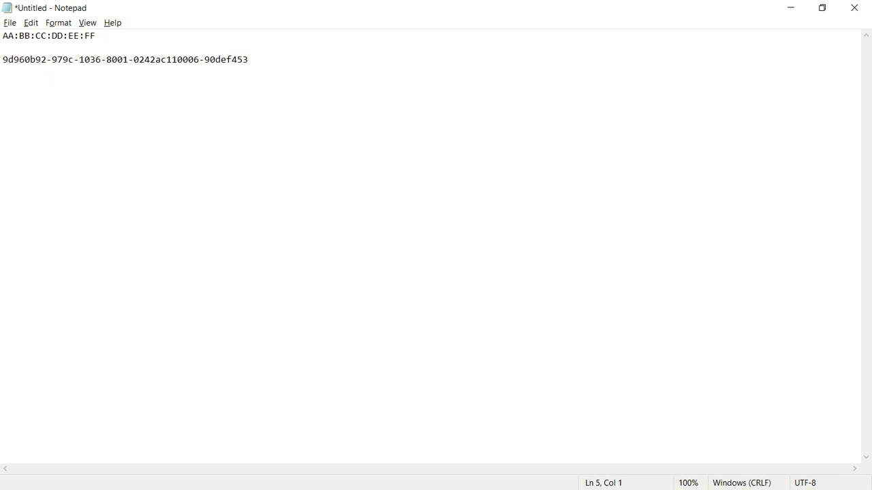
Switch back to Chrome and load the Swagger page at nacdemo.genians.net/mc2/swagger/index.html.
key(alt+Tab)
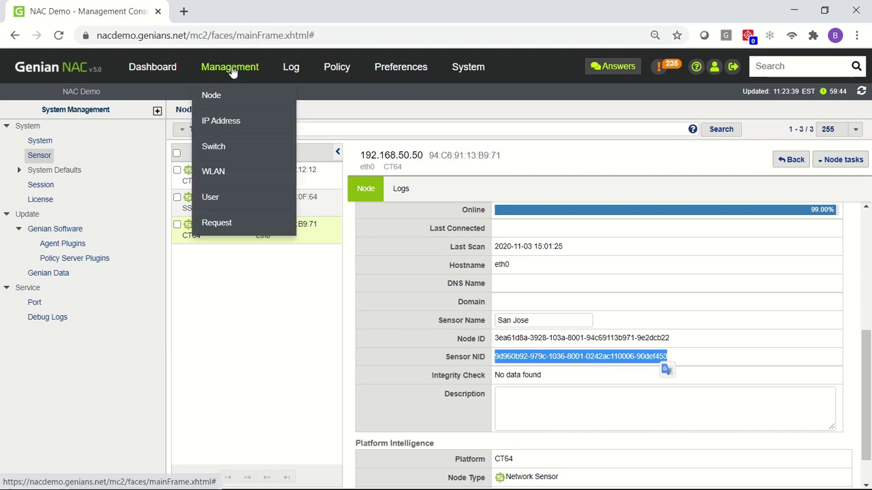
click(222, 38)
click(231, 35)
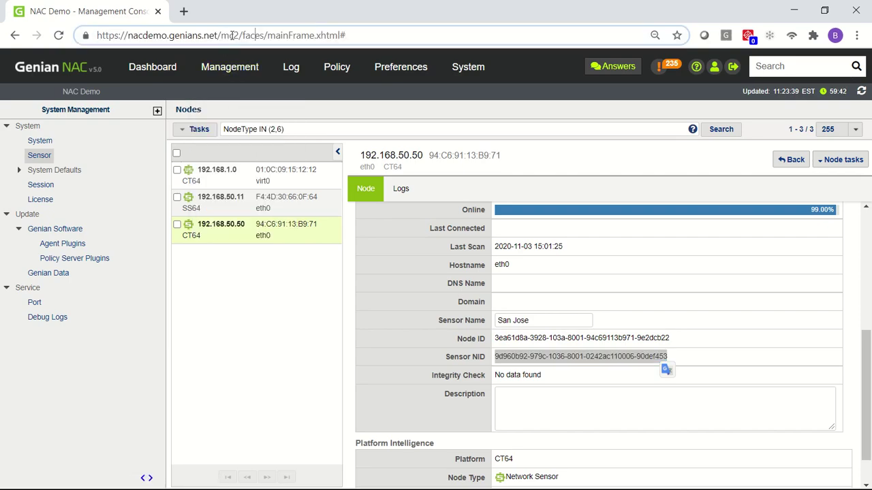
drag(242, 35, 374, 35)
text(sw)
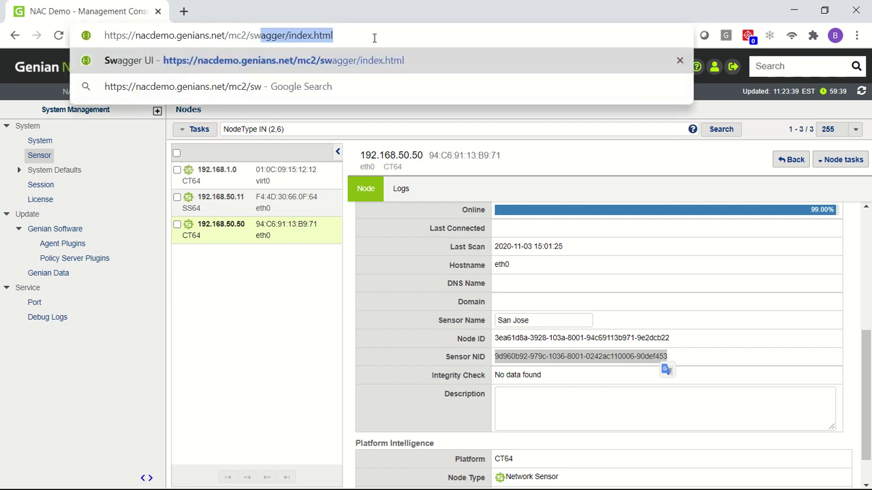
key(Return)
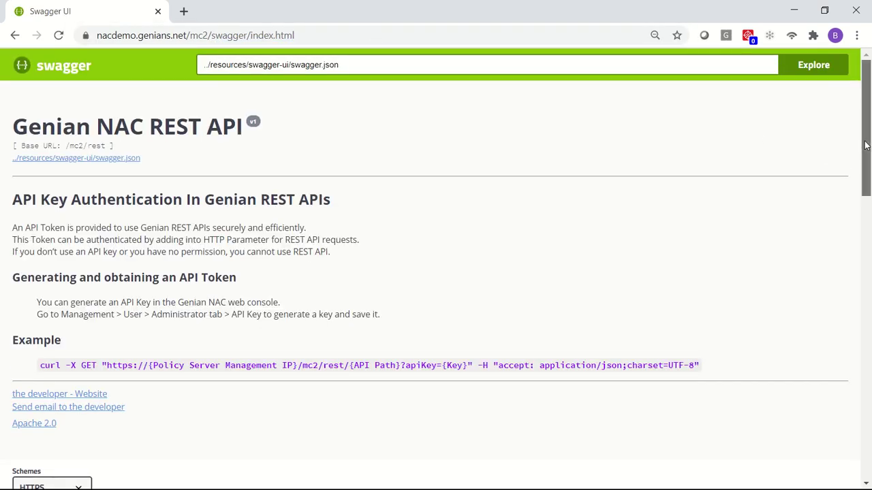
Read the API key authentication notes and expand the cves group in the REST API list.
drag(866, 146, 865, 185)
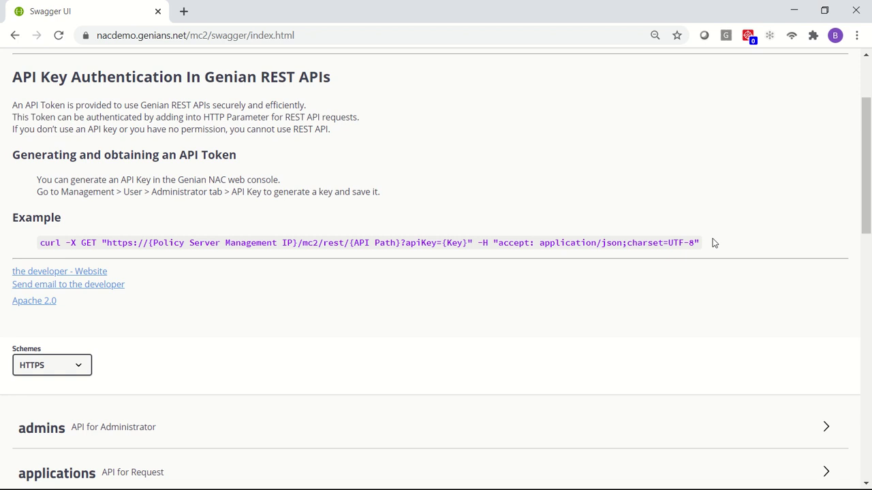
click(866, 152)
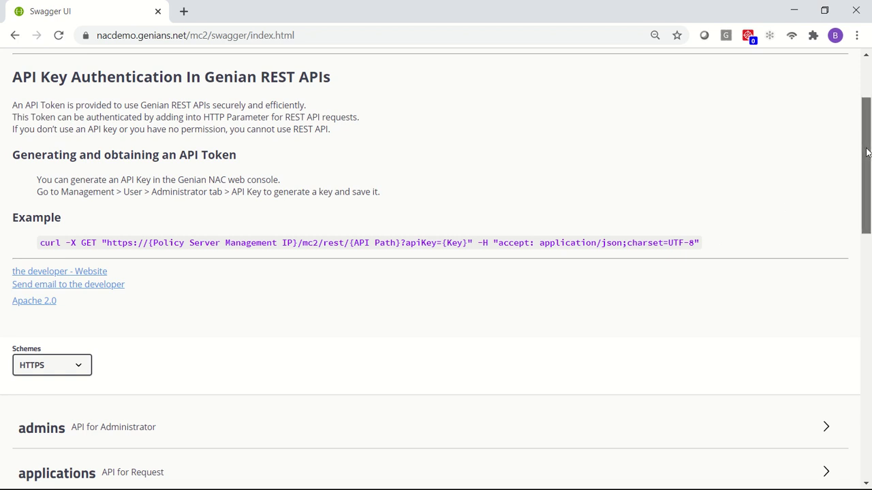
drag(867, 153, 869, 276)
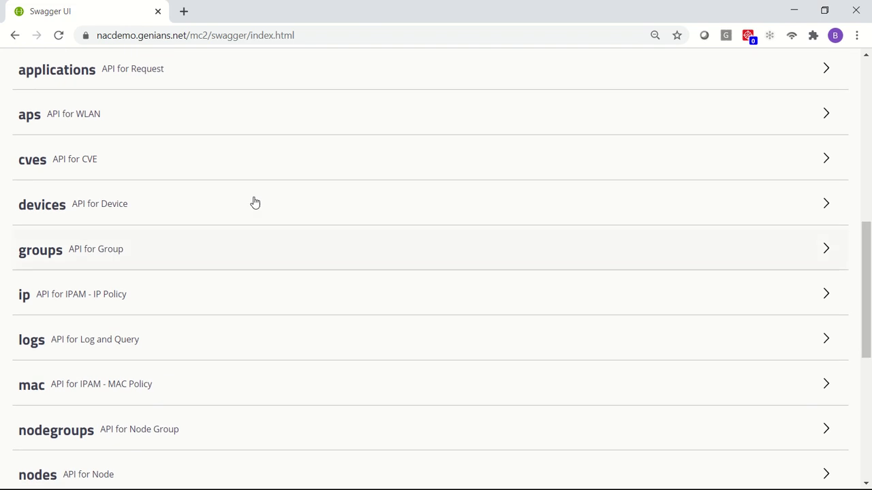
click(41, 162)
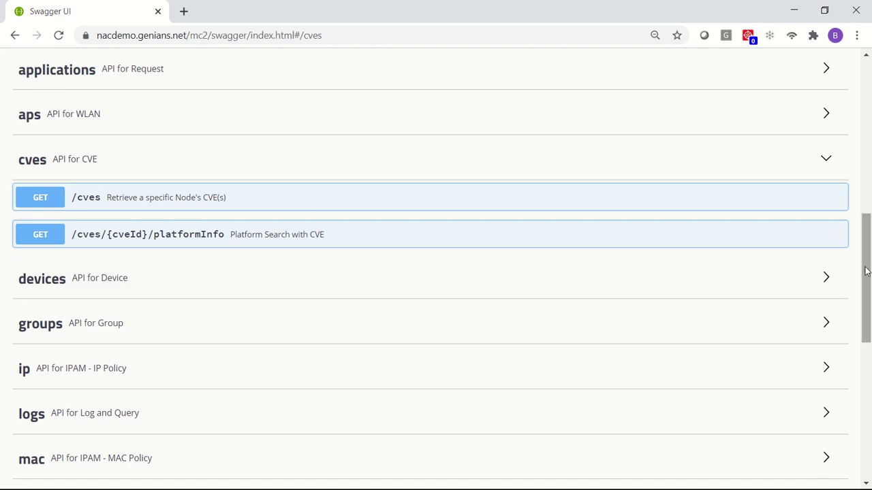
Expand and collapse the groups section, and expand nodegroups to review its node group endpoints.
drag(863, 271, 863, 305)
click(38, 212)
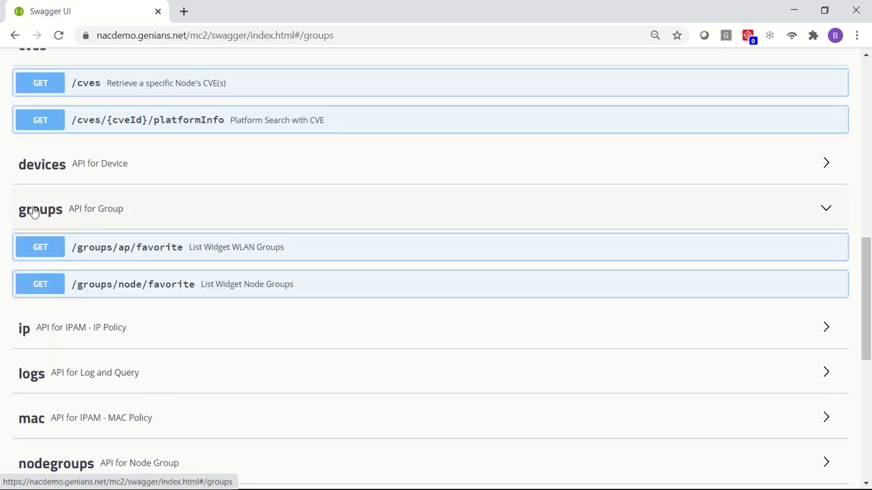
click(35, 212)
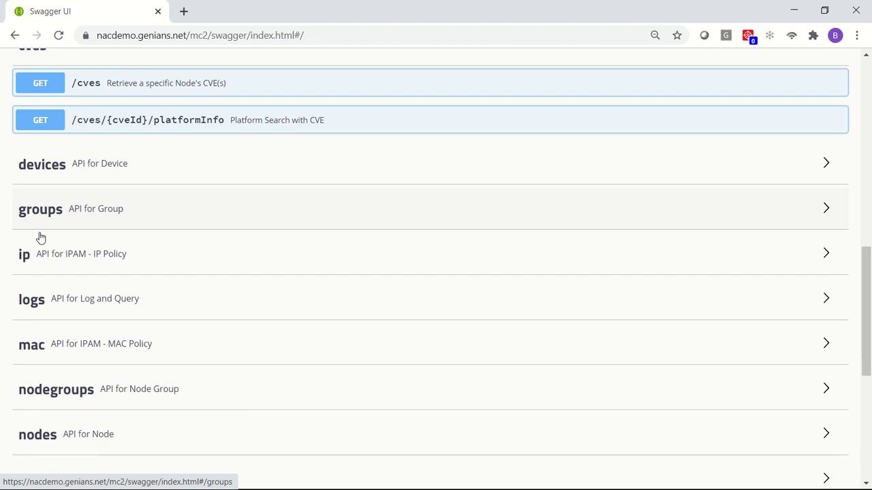
click(57, 393)
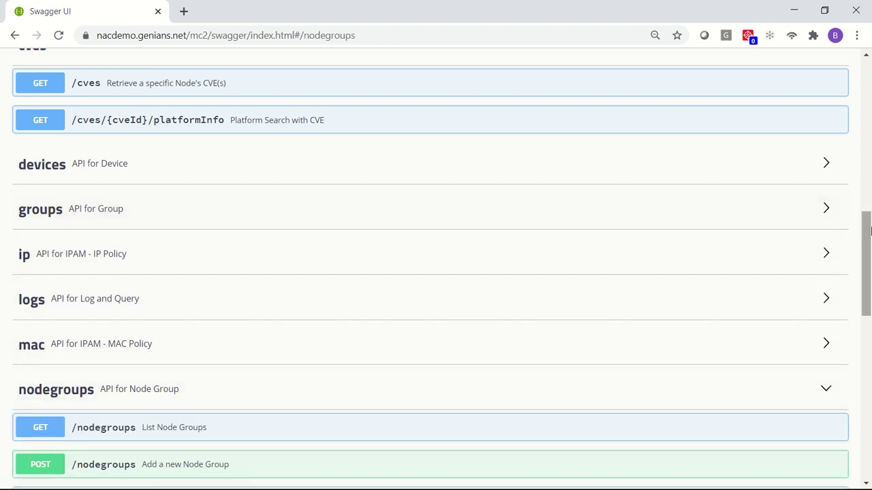
drag(868, 247, 869, 340)
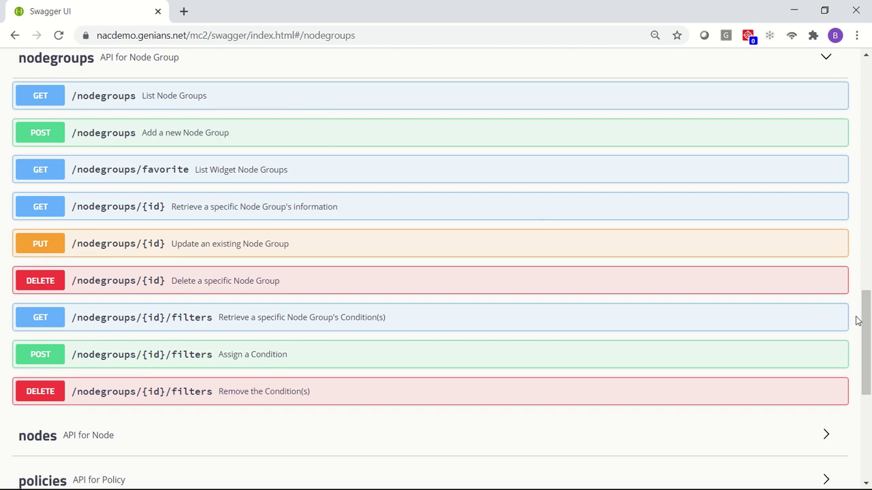
drag(867, 331, 866, 379)
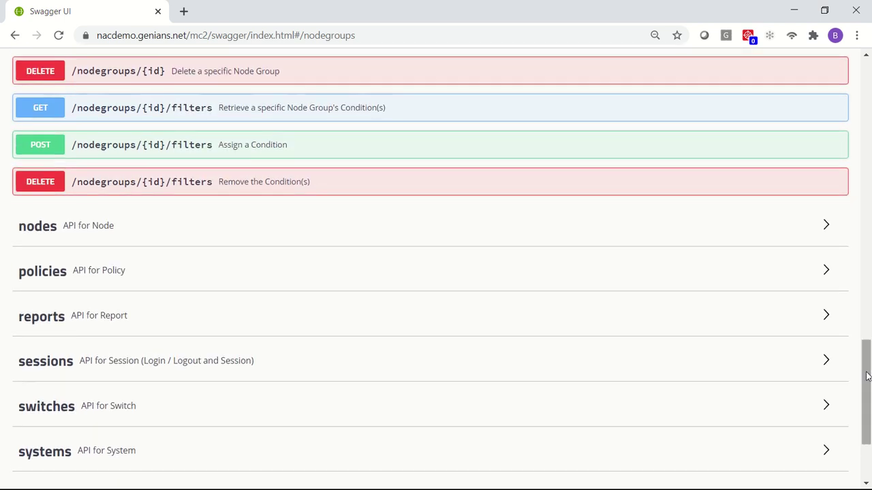
Expand the policies and reports sections of the REST API list and look through their endpoints.
click(143, 272)
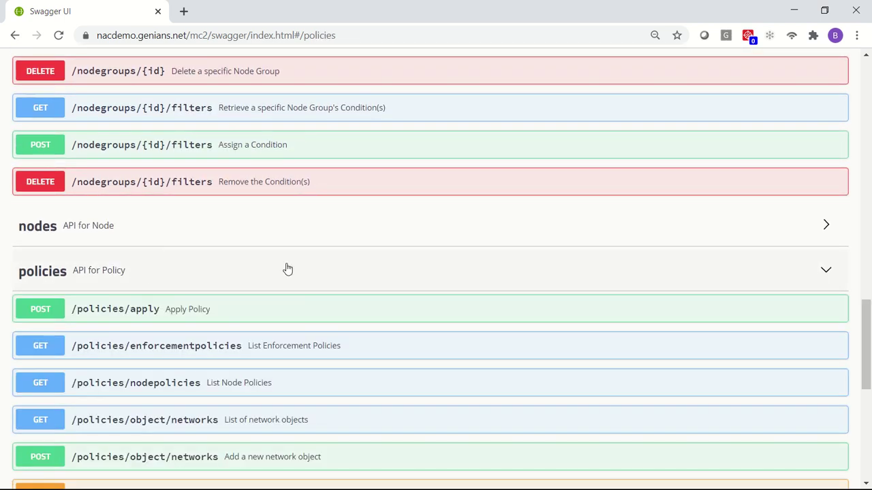
drag(867, 327, 867, 395)
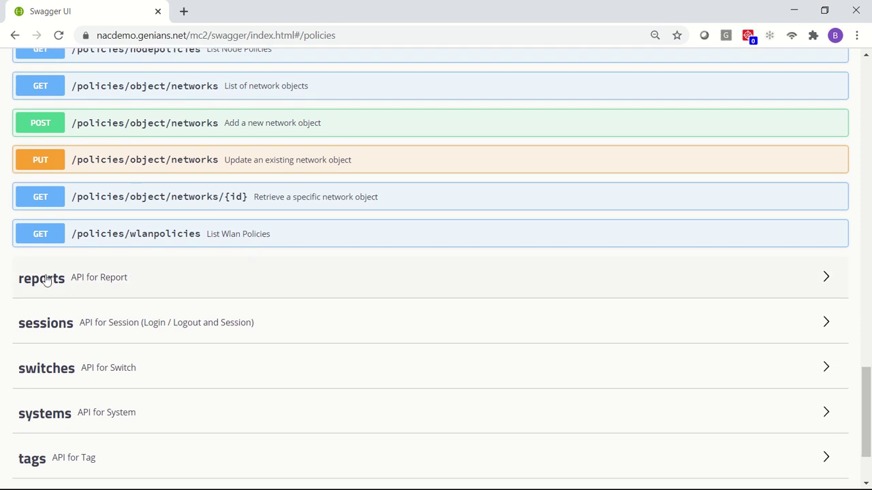
click(45, 279)
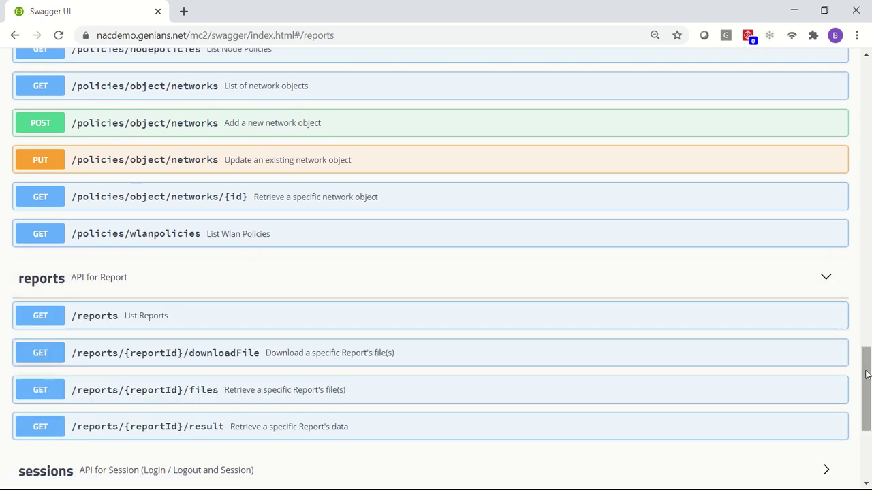
drag(867, 374, 865, 406)
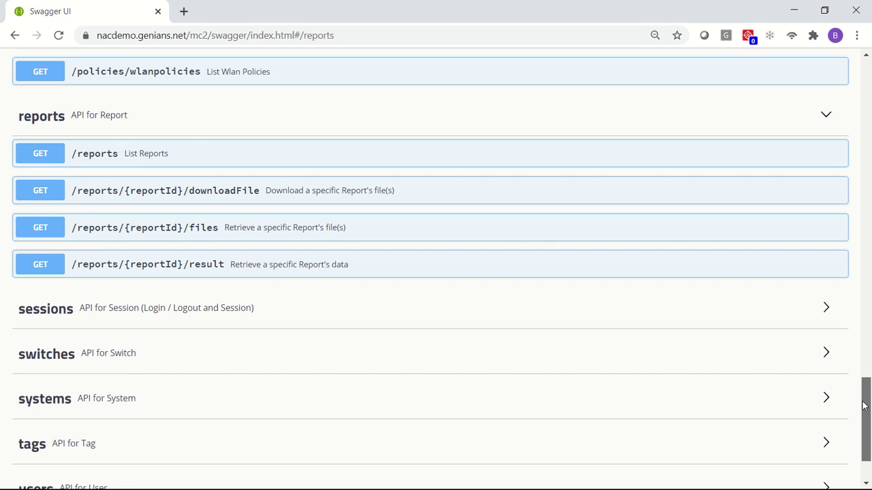
Expand the switches and users sections and look through their endpoints.
drag(863, 406, 864, 422)
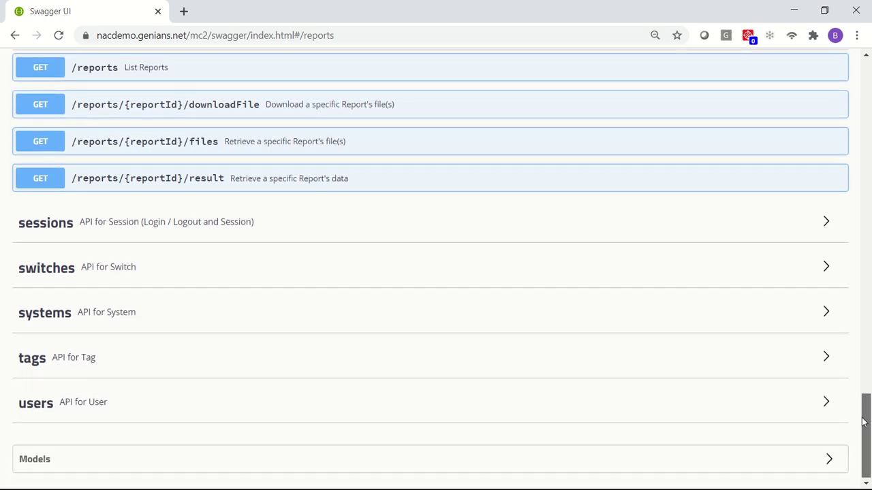
click(37, 278)
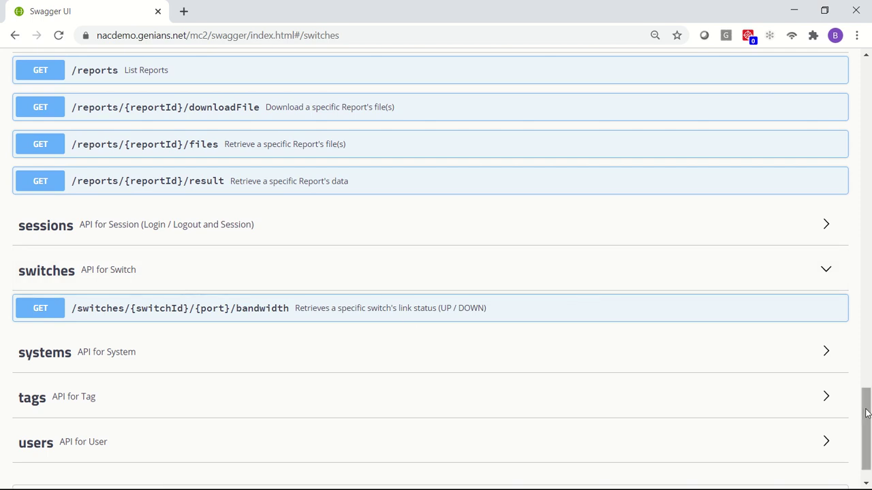
drag(866, 413, 866, 421)
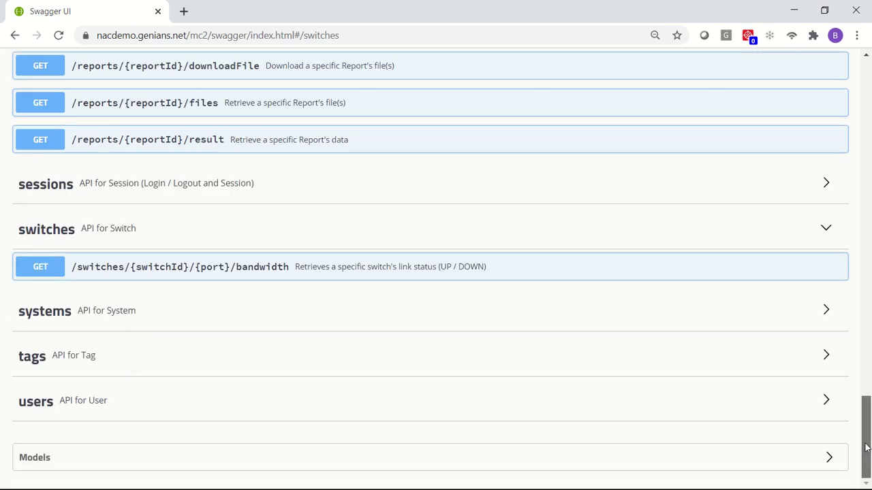
click(38, 413)
drag(866, 352, 867, 403)
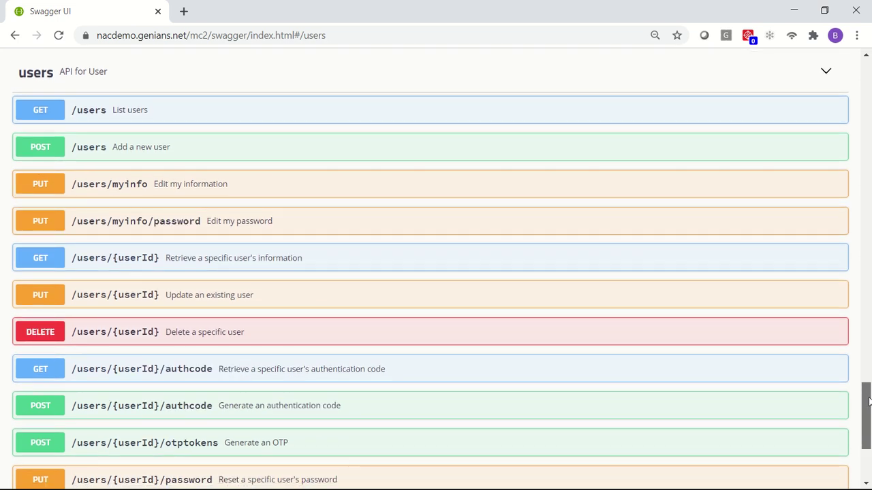
Expand the nodes section of the REST API list and review its endpoints.
drag(868, 402, 840, 257)
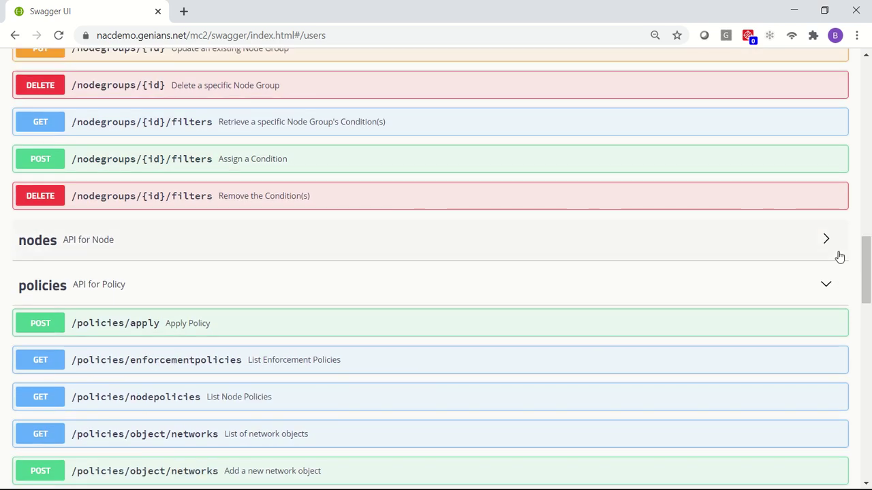
click(33, 244)
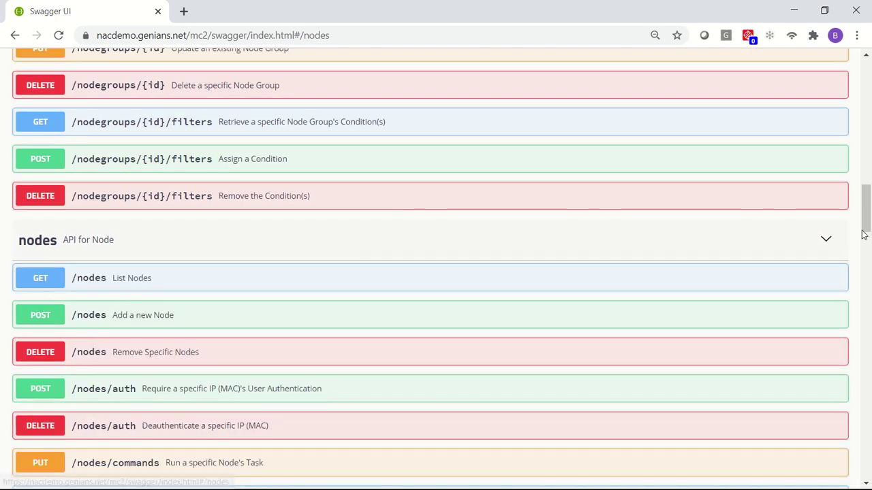
scroll(863, 235, down, 3)
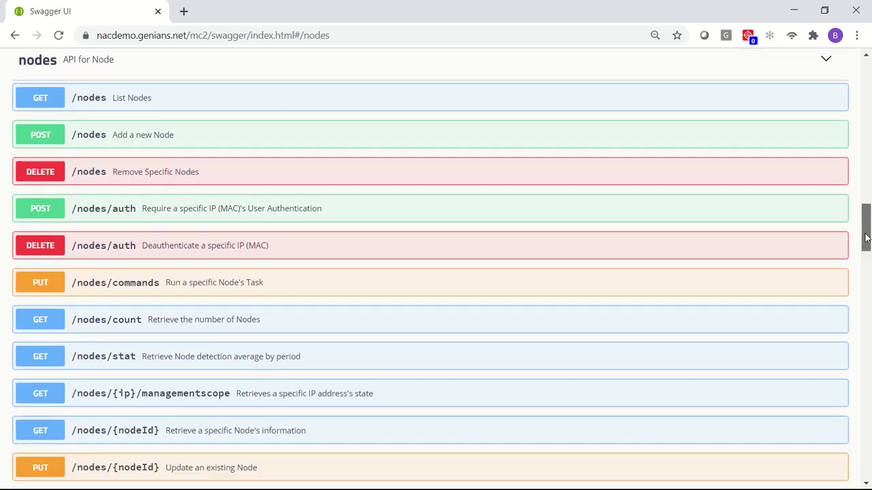
scroll(865, 239, down, 1)
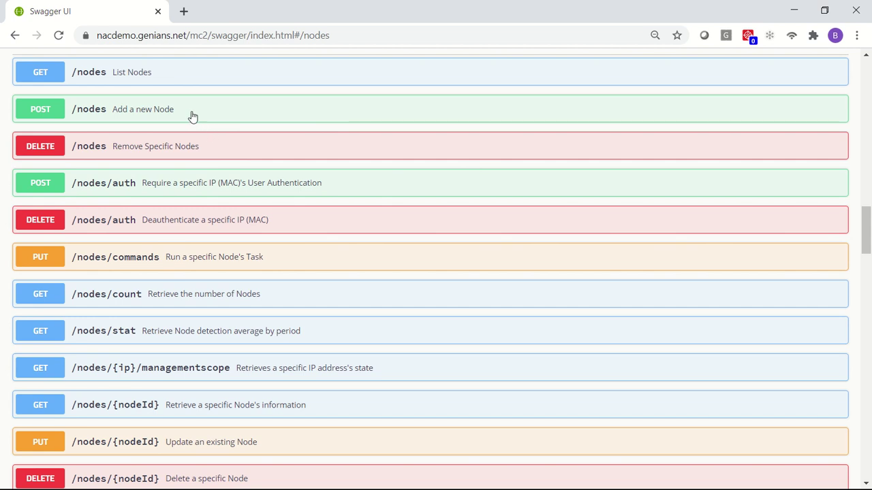
Open the POST /nodes operation for adding a new node and make its request body editable with Try it out.
click(51, 109)
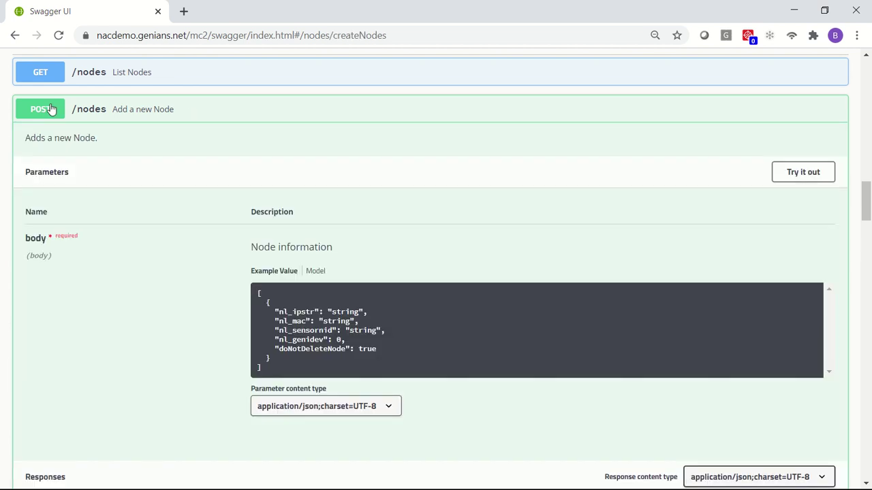
click(794, 175)
scroll(868, 204, down, 2)
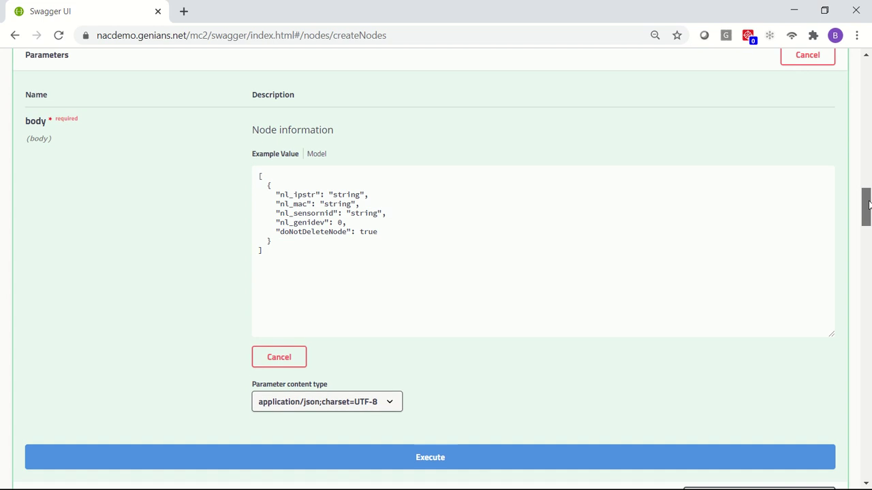
Set nl_ipstr in the request body to 1.1.1.4.
click(334, 195)
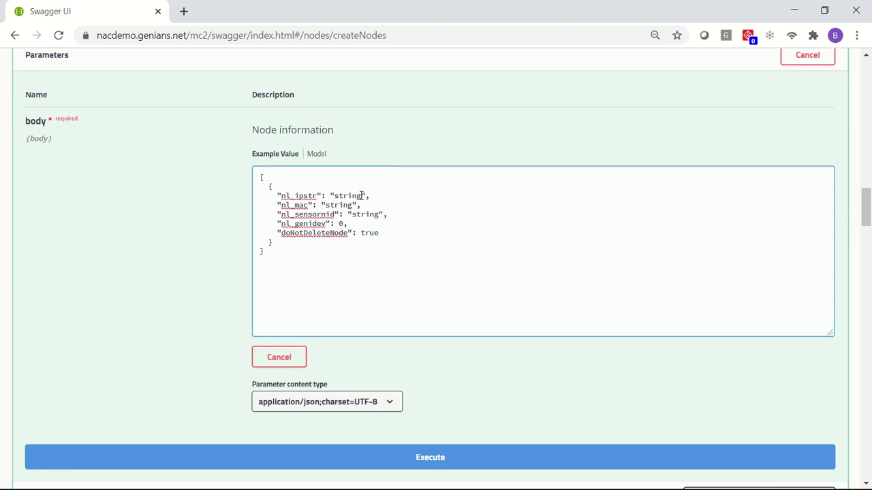
key(BackSpace)
key(BackSpace)
key(BackSpace)
key(BackSpace)
key(BackSpace)
key(BackSpace)
text(1.1.1.1)
Copy the MAC address AA:BB:CC:DD:EE:FF from Notepad and use it as the nl_mac value in the Swagger request body.
key(alt+Tab)
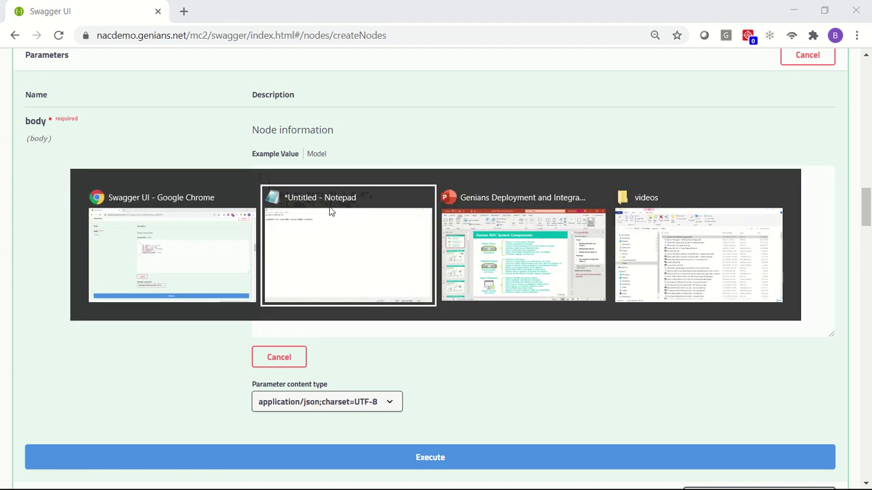
drag(2, 35, 96, 38)
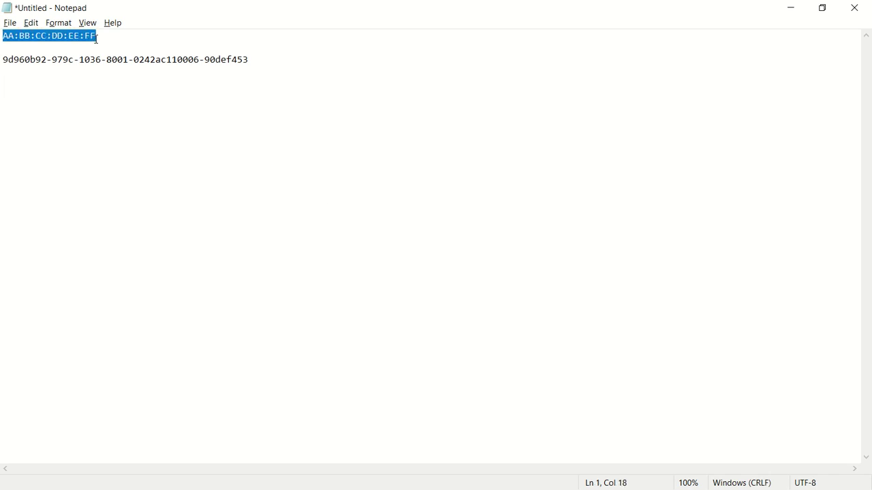
key(alt+Tab)
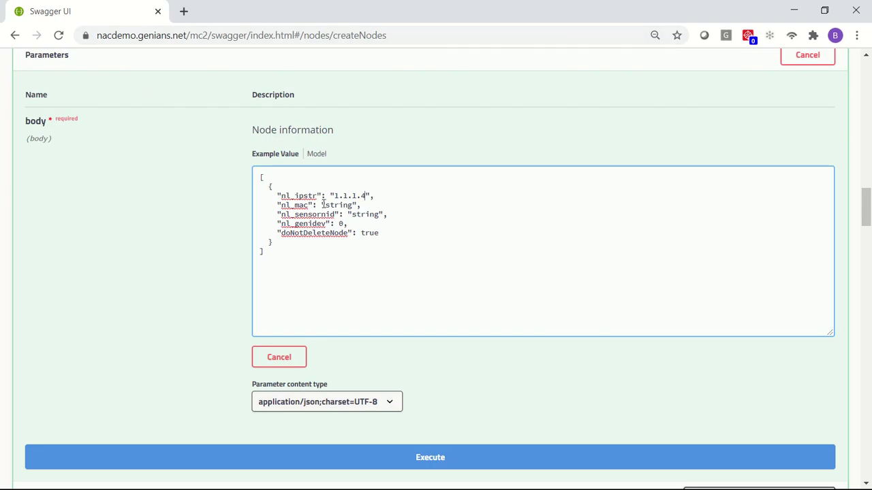
drag(325, 205, 353, 205)
text(AA:BB:CC:DD:EE:FF)
Copy the Sensor NID from Notepad into nl_sensornid in the Swagger request body, and set doNotDeleteNode to false.
key(alt+Tab)
drag(1, 59, 249, 60)
key(ctrl+c)
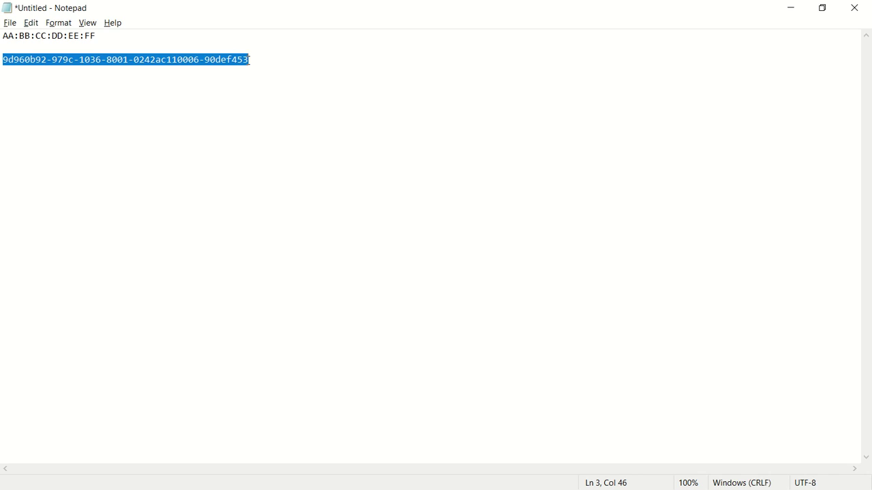
key(alt+Tab)
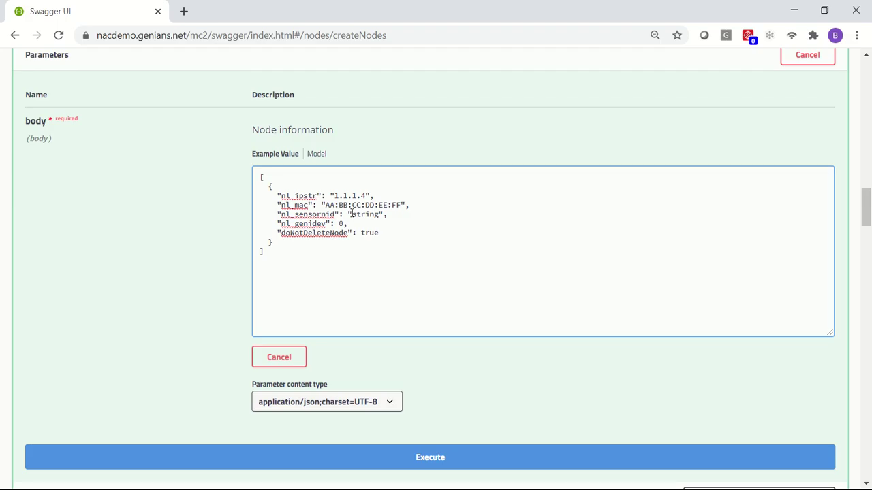
drag(352, 214, 380, 216)
key(ctrl+v)
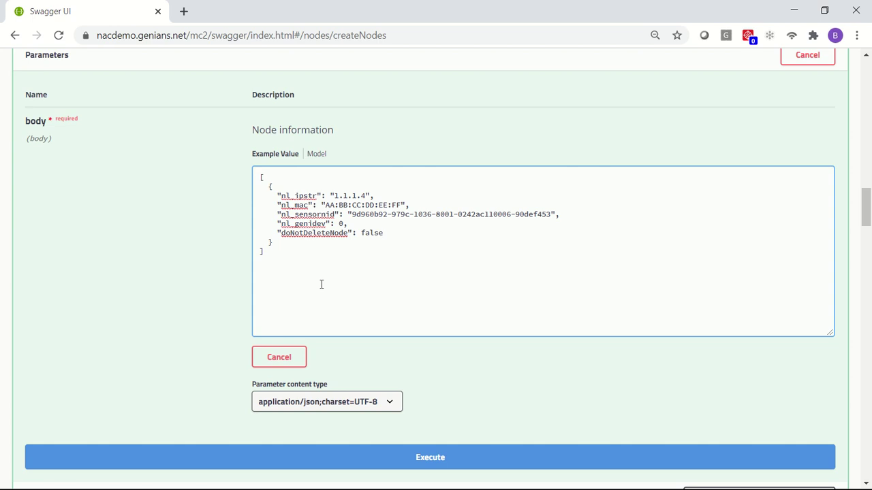
Execute the POST /nodes request and examine the server response code and body.
click(424, 459)
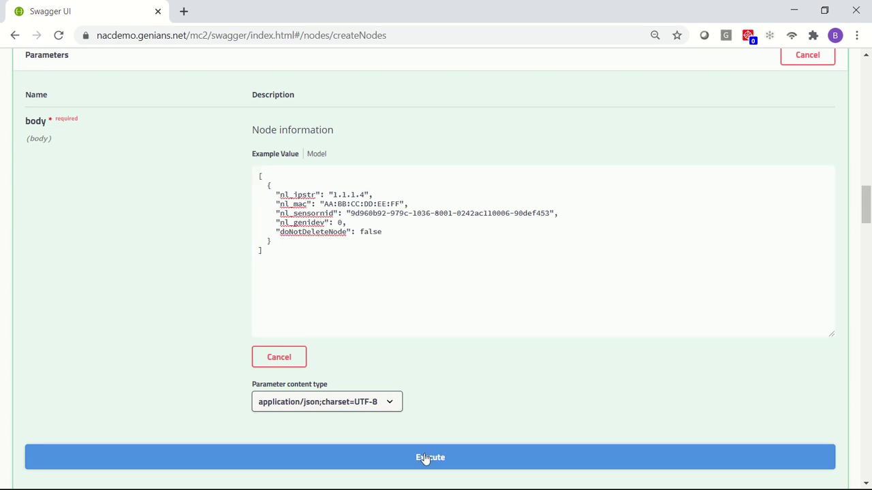
drag(866, 192, 867, 225)
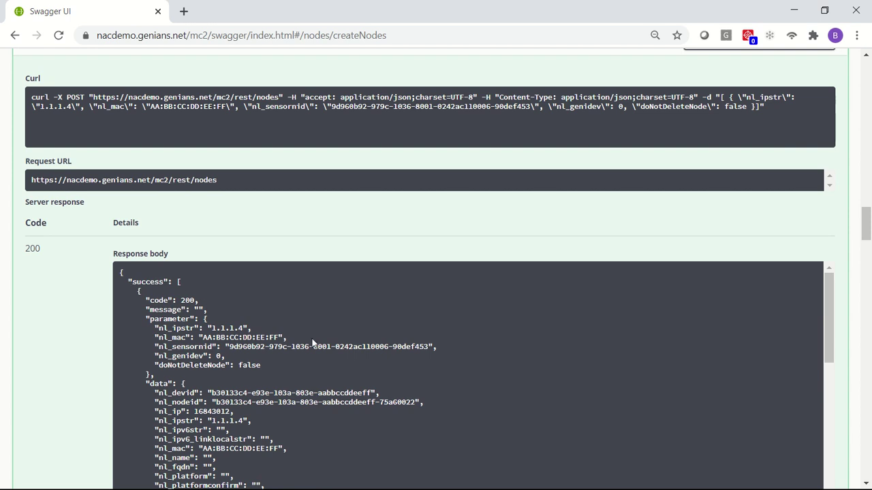
key(alt+Tab)
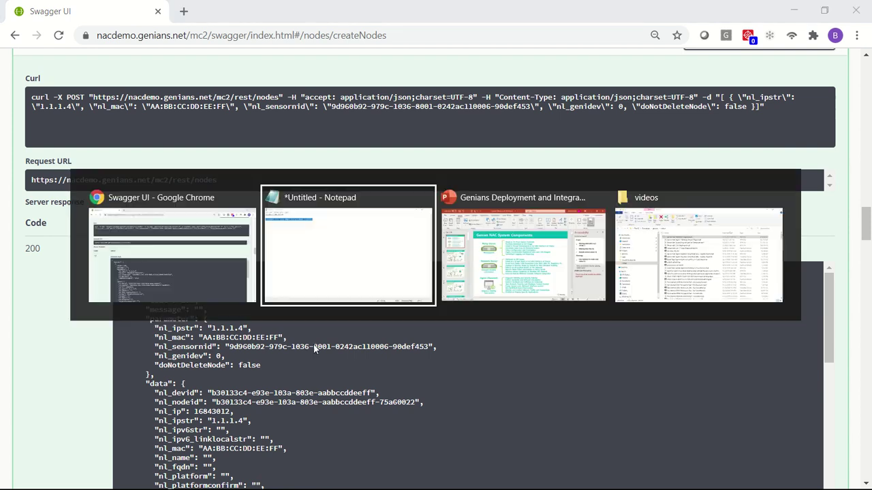
key(alt+Tab)
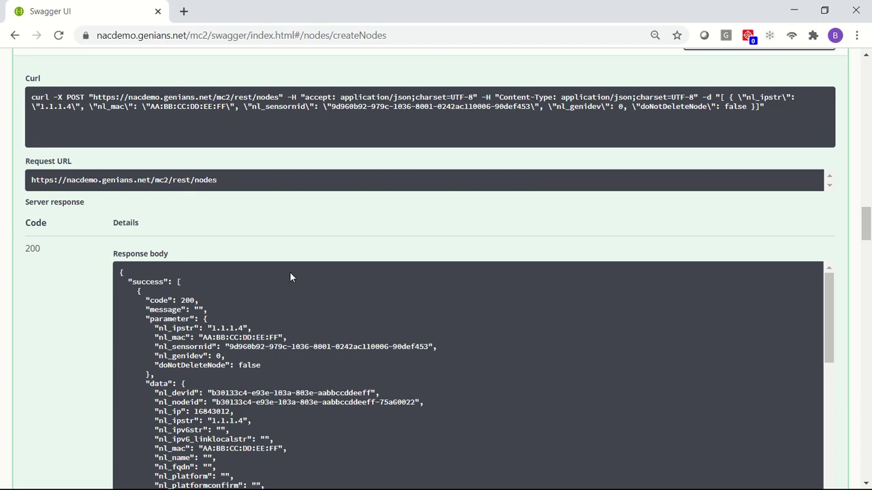
Go back through the browser history to the Genian NAC console and open the Nodes list under Management.
click(13, 35)
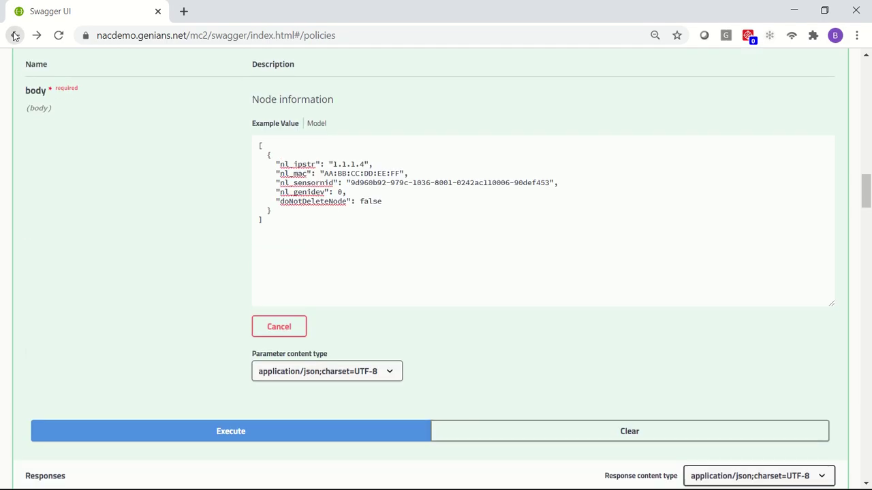
click(14, 35)
click(13, 36)
click(14, 35)
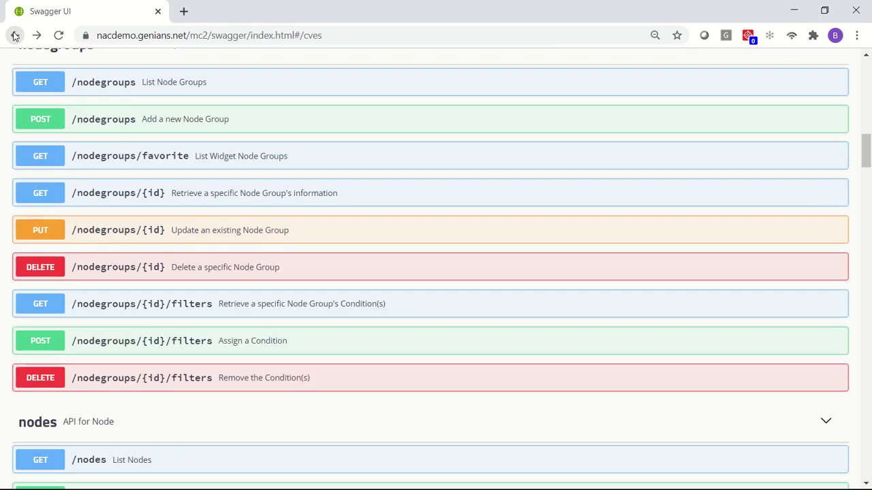
click(13, 36)
click(14, 35)
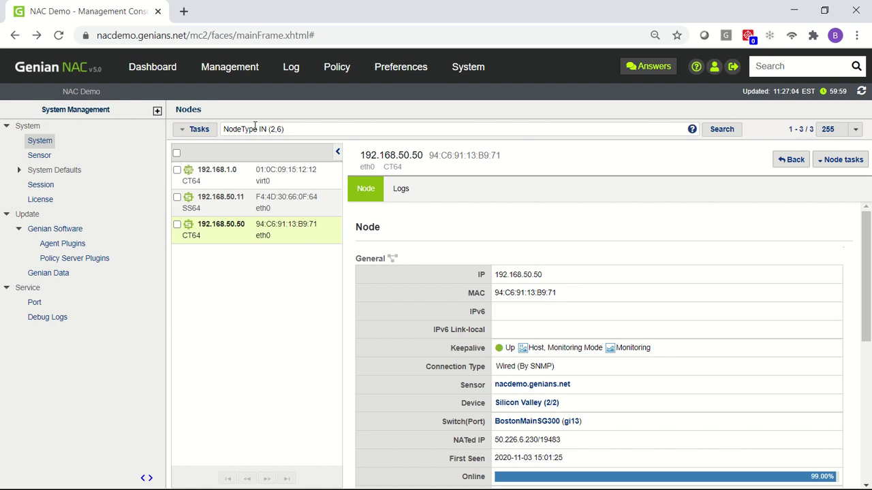
mouse_move(230, 77)
click(218, 101)
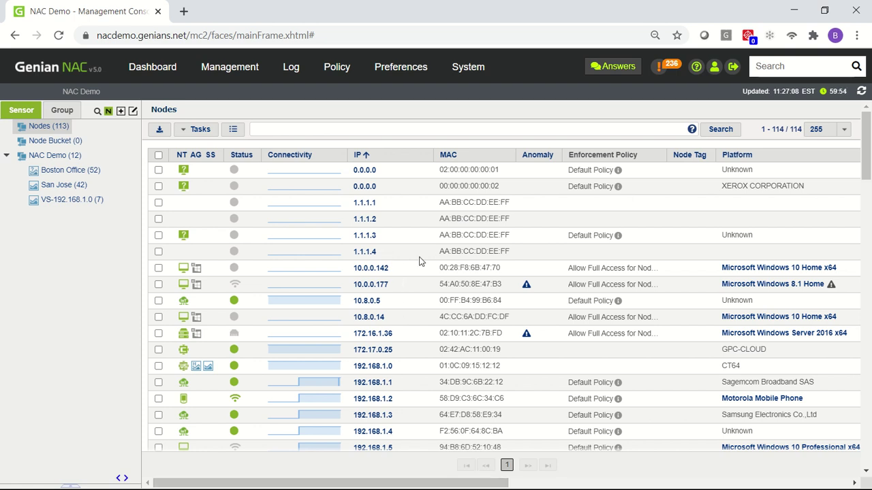
Look over the node list for the added node 1.1.1.4 and open the Logs page.
drag(342, 484, 250, 475)
click(292, 66)
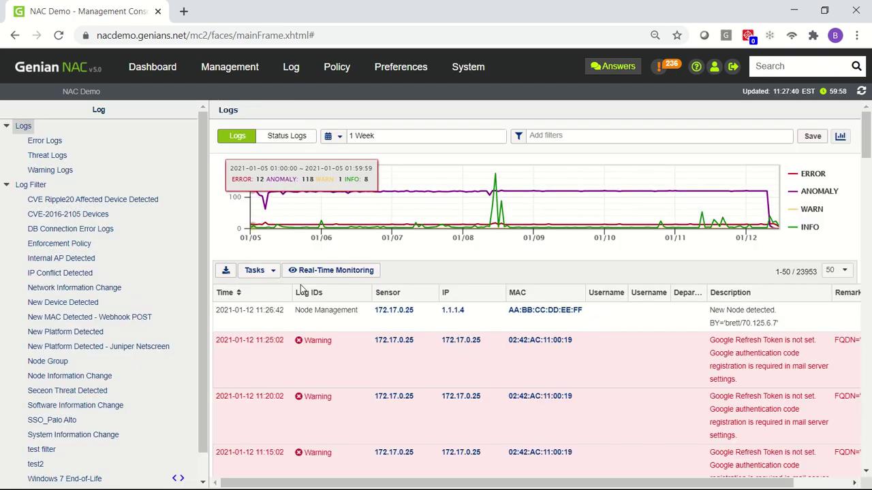
Expand the newest Node Management log entry for 1.1.1.4 and examine its details.
click(304, 318)
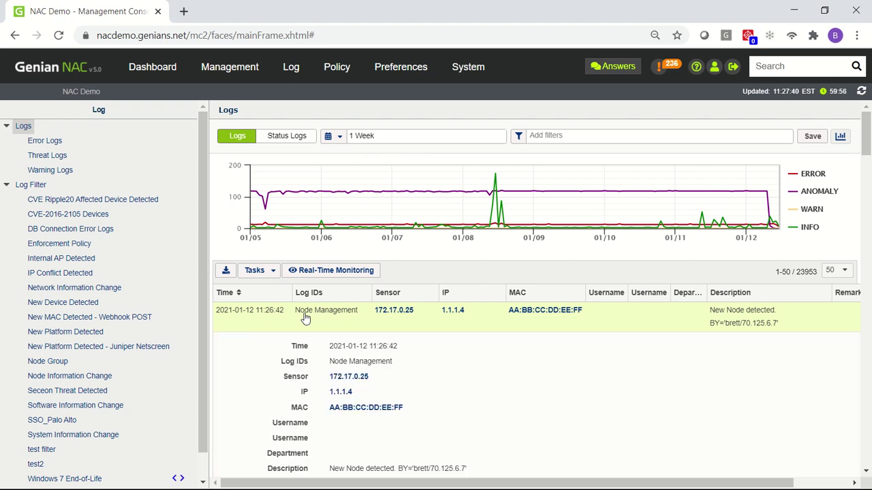
drag(867, 141, 867, 154)
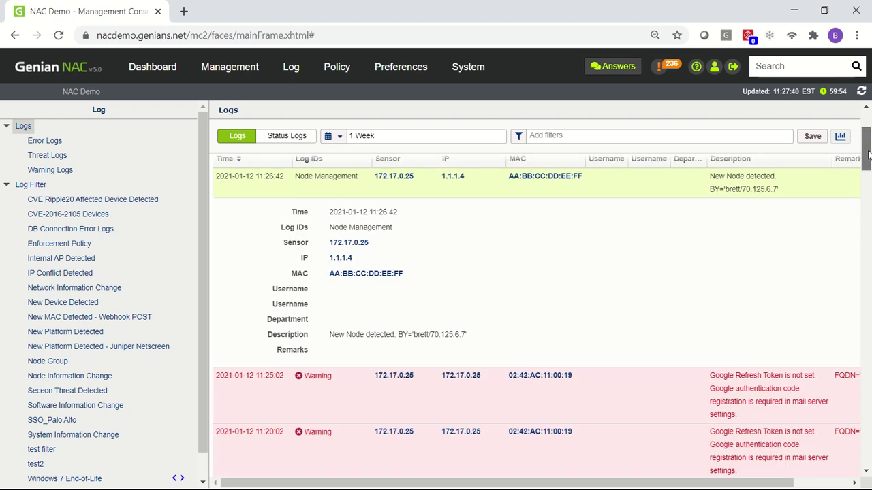
scroll(866, 153, up, 1)
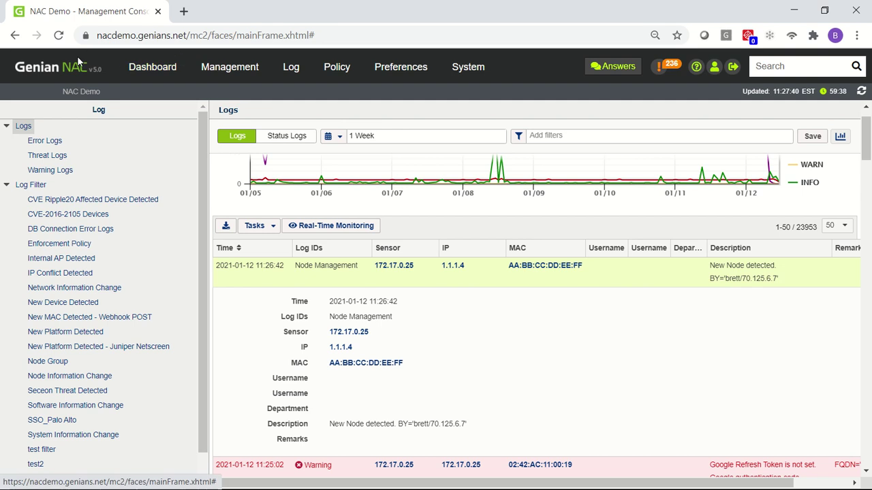
Open the Swagger UI page at nacdemo.genians.net/mc2/swagger/index.html.
click(129, 36)
click(146, 35)
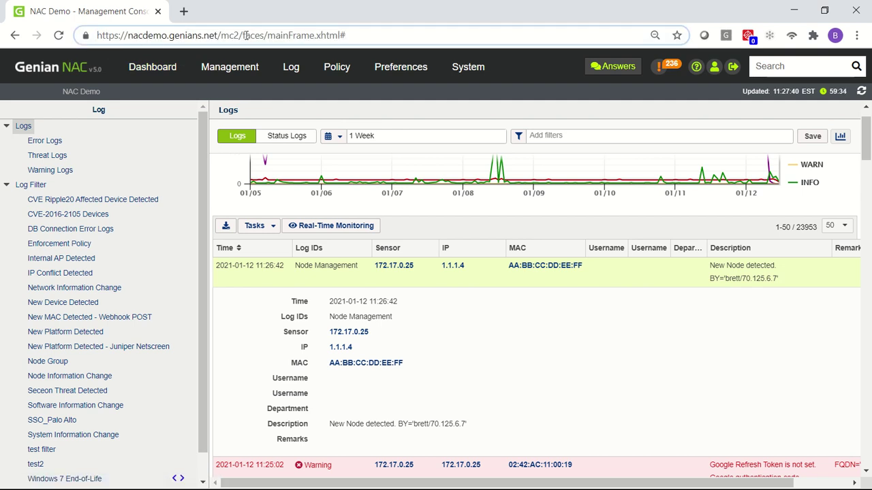
drag(245, 35, 347, 35)
text(s)
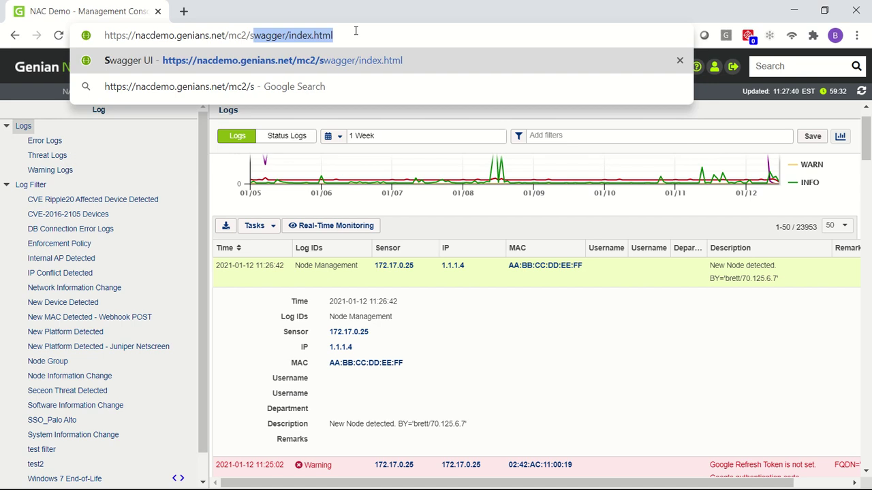
click(356, 60)
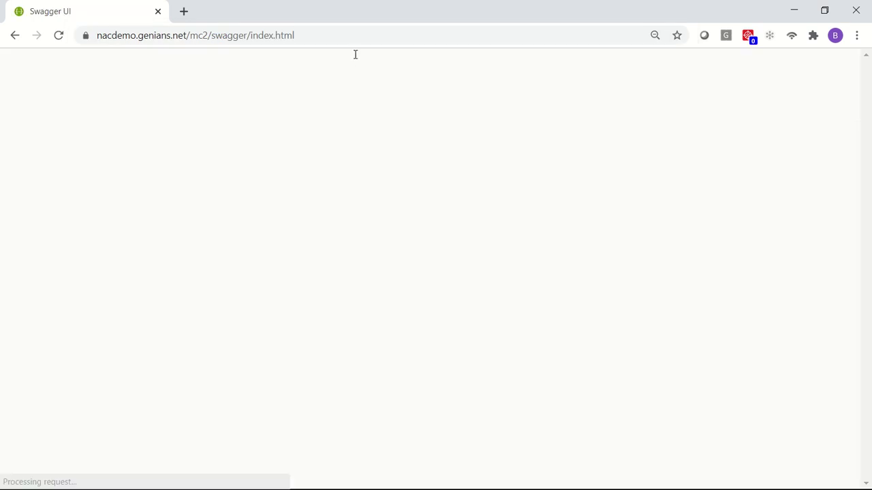
Expand the DELETE /nodes operation in the nodes API section and examine the body format it requires.
drag(867, 100, 869, 319)
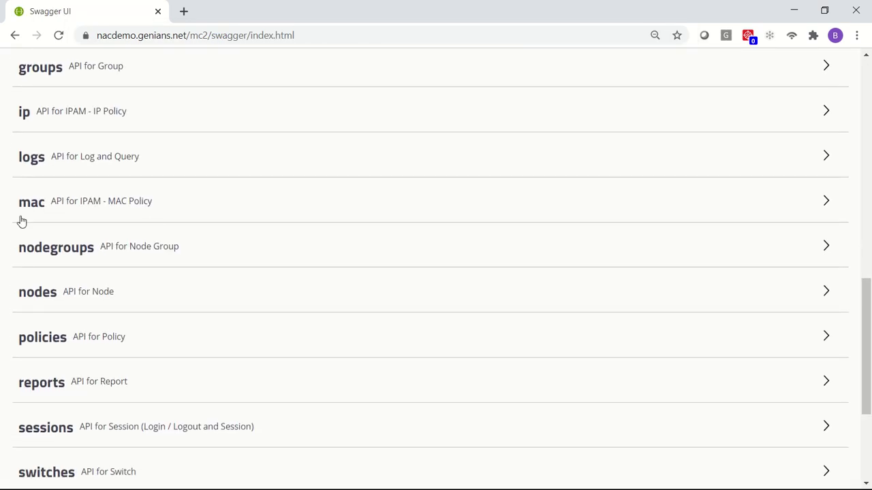
click(43, 303)
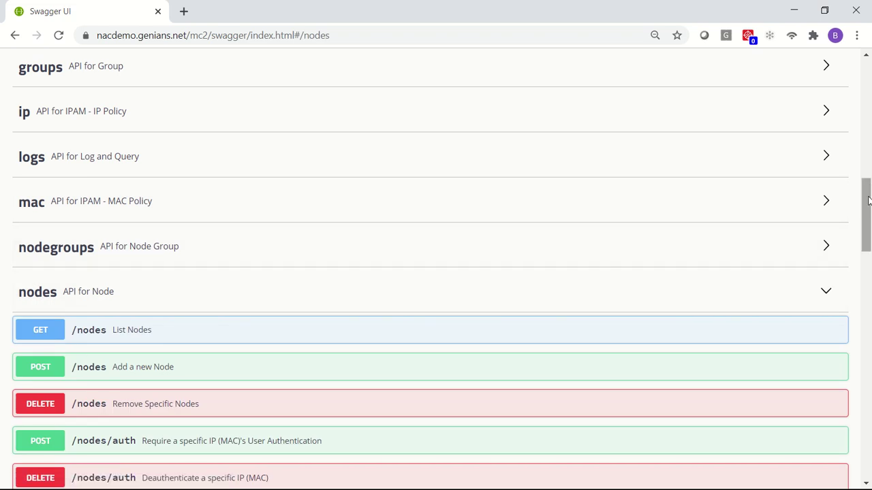
drag(869, 188, 867, 243)
drag(865, 237, 865, 234)
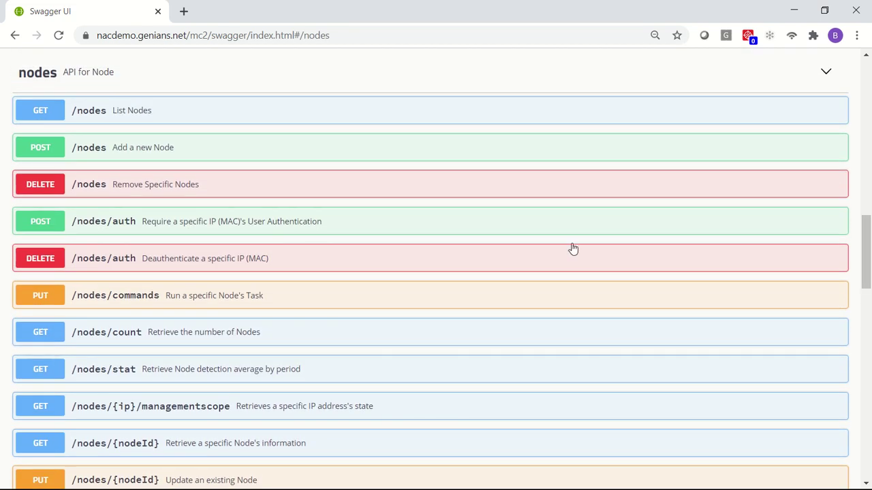
click(48, 186)
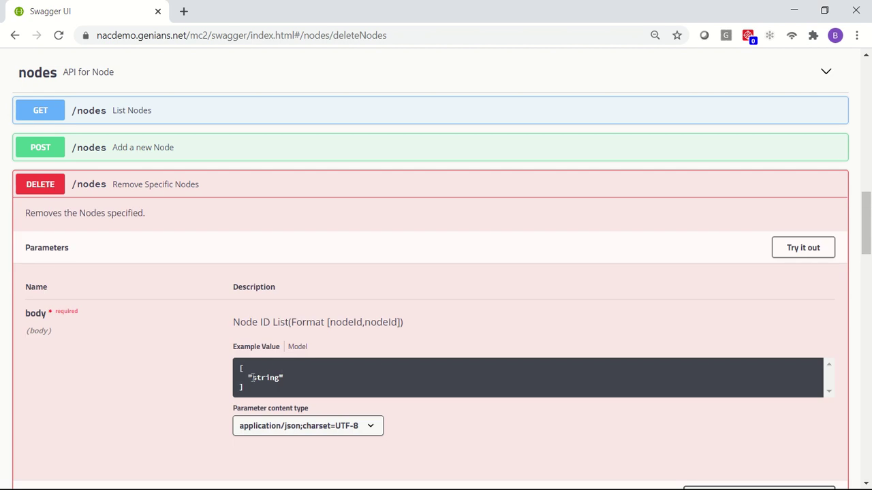
drag(253, 378, 277, 385)
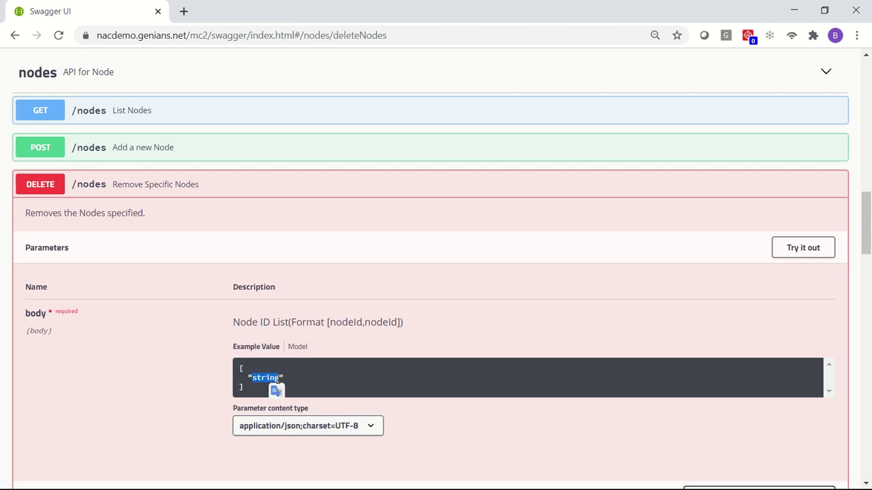
key(alt+Tab)
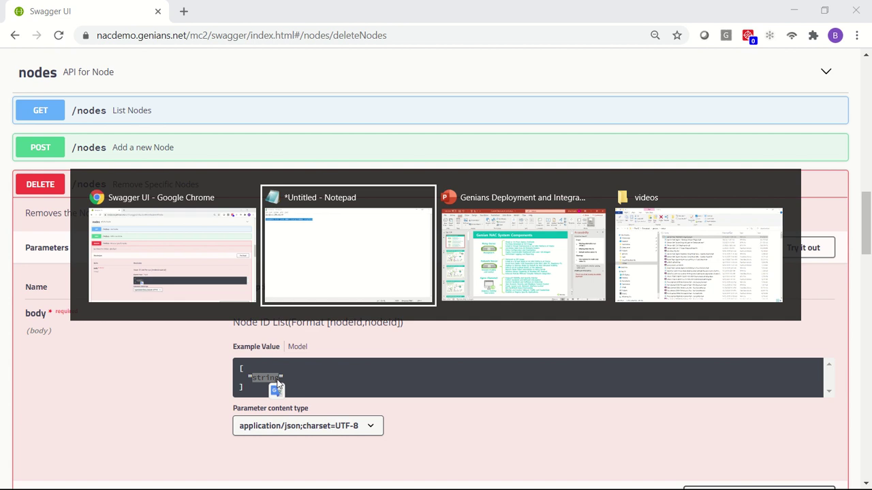
key(Escape)
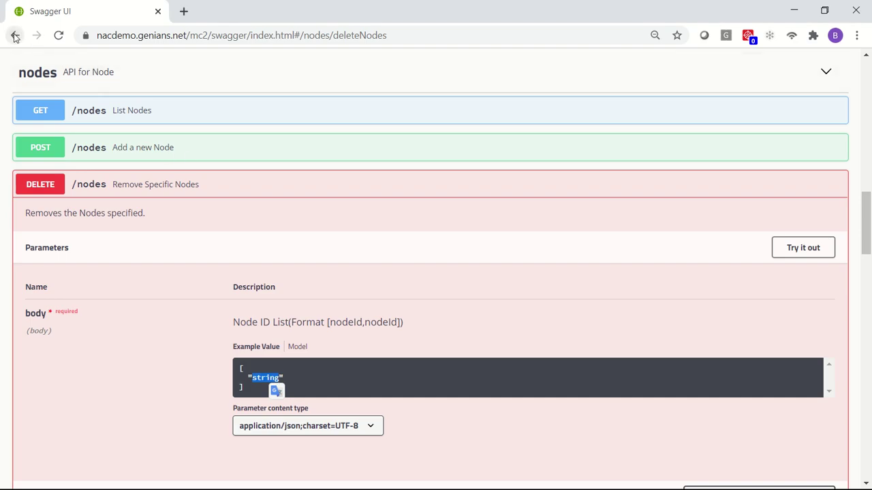
Go back to the console's logs, open node 1.1.1.4 from its log entry, and bring up its Node ID.
click(15, 36)
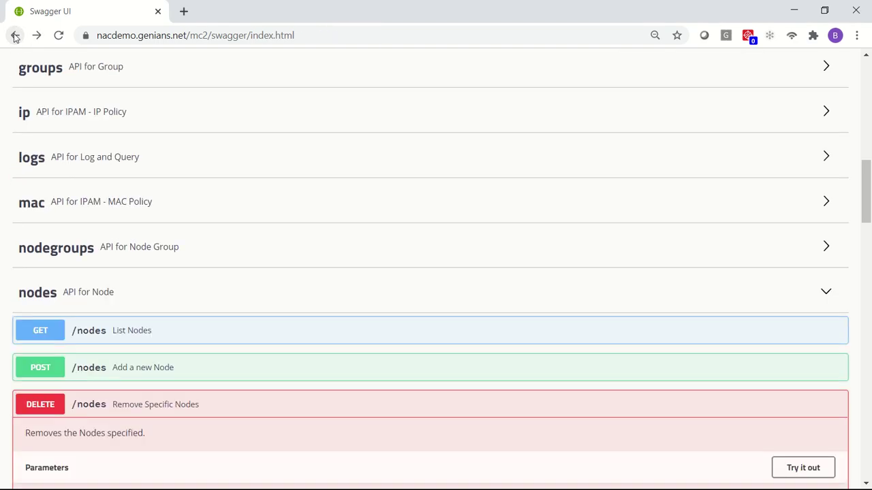
click(15, 37)
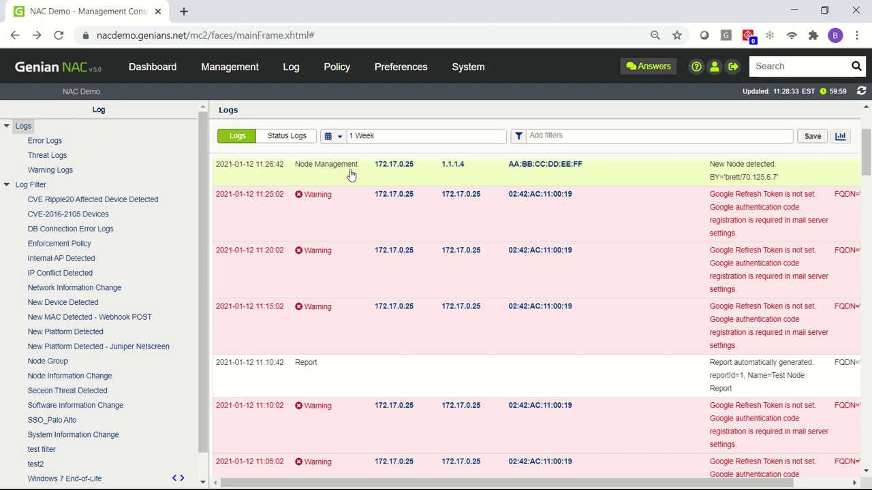
click(351, 175)
click(453, 165)
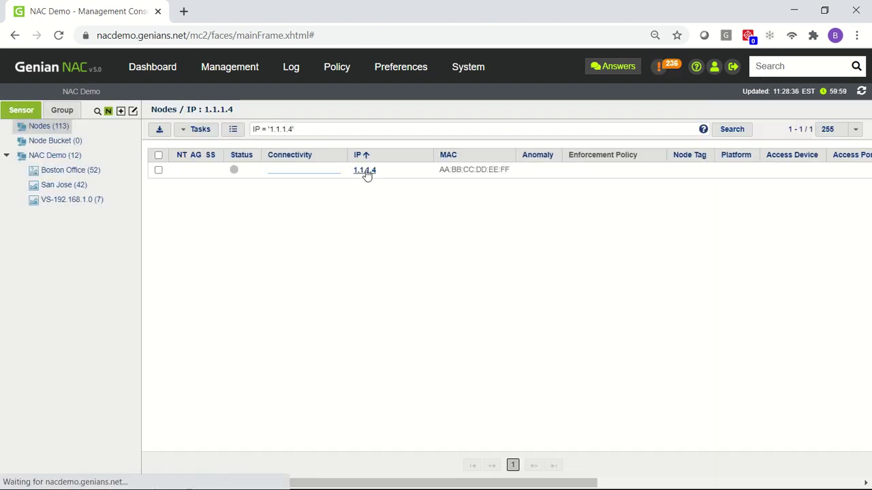
click(365, 171)
drag(868, 238, 869, 361)
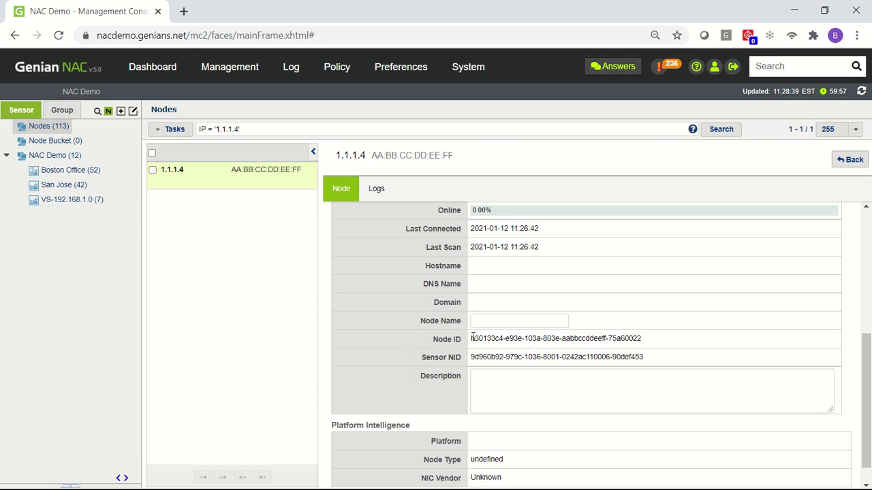
Copy the Node ID of 1.1.1.4 and paste it on its own line in Notepad.
drag(471, 339, 647, 343)
key(ctrl+c)
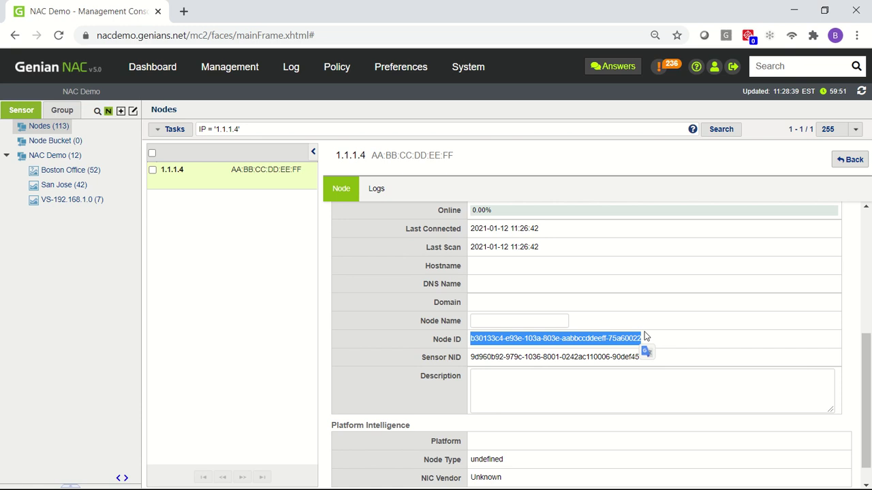
key(alt+Tab)
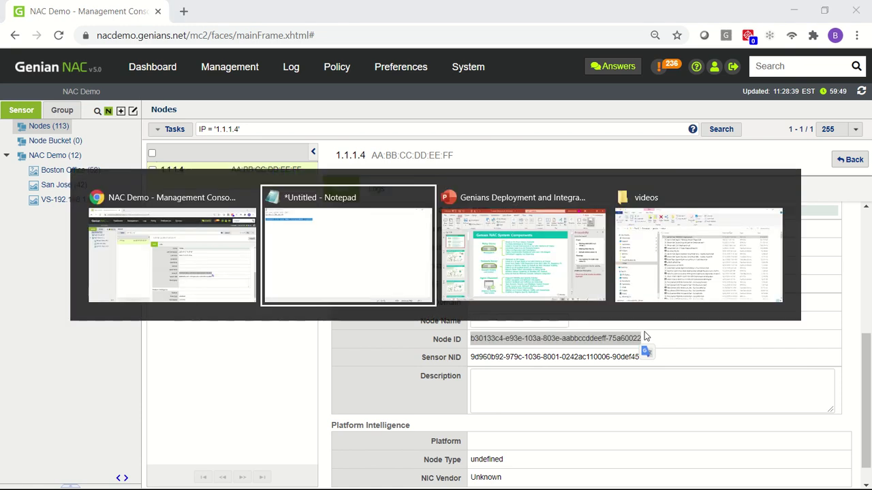
click(249, 179)
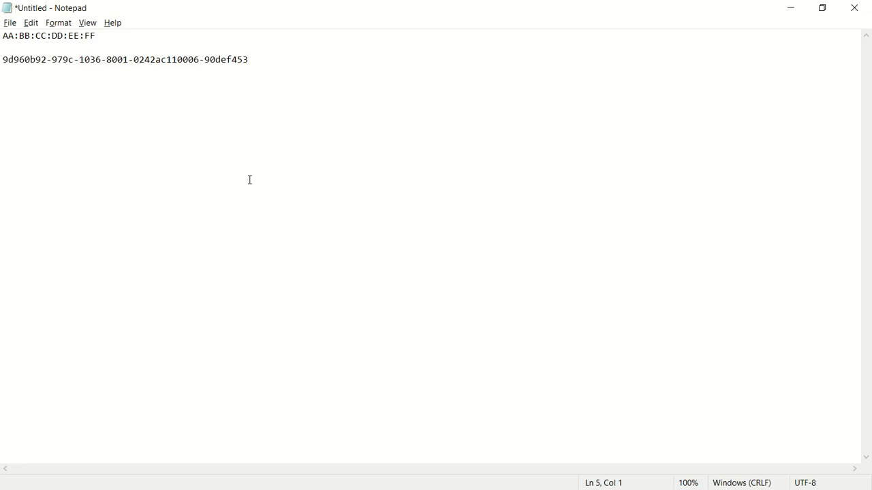
key(ctrl+v)
key(Return)
Return to Chrome and change the console address to load /mc2/swagger/index.html again.
key(alt+Tab)
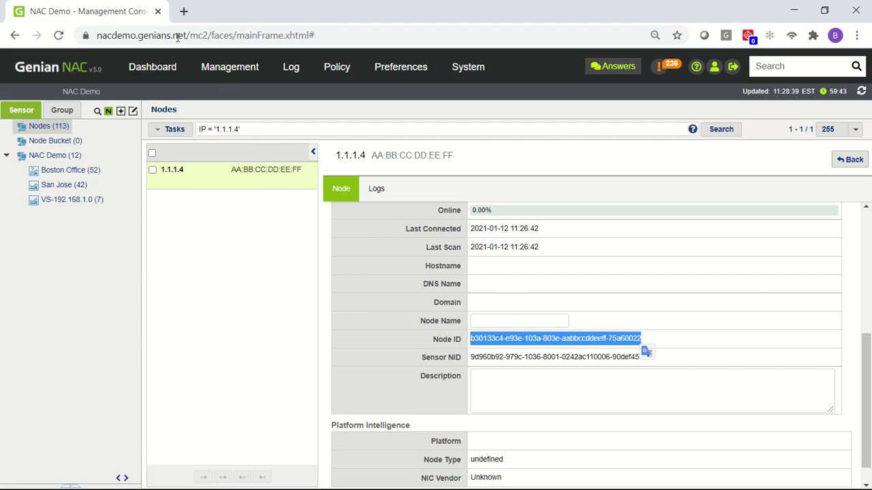
click(214, 35)
click(215, 35)
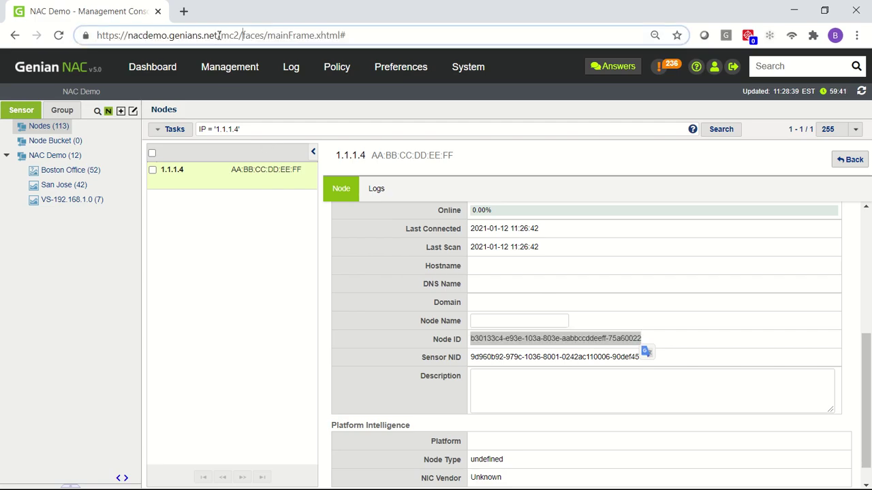
drag(244, 36, 368, 39)
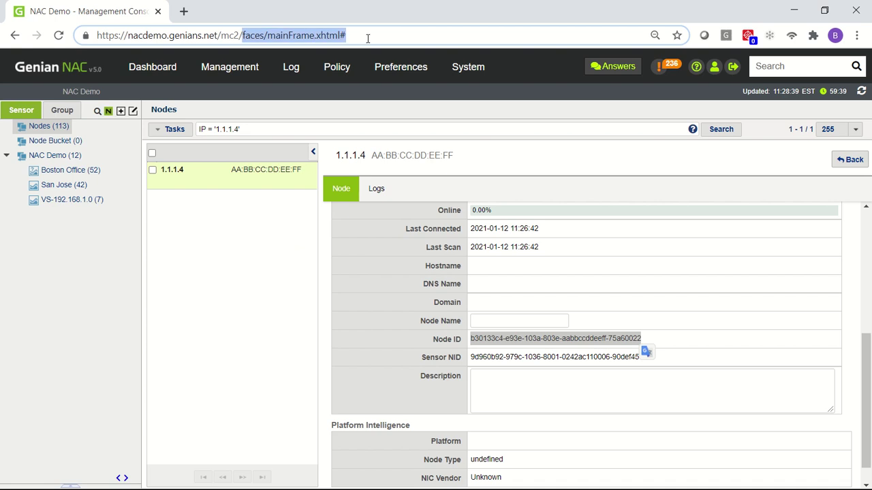
text(sw)
key(Return)
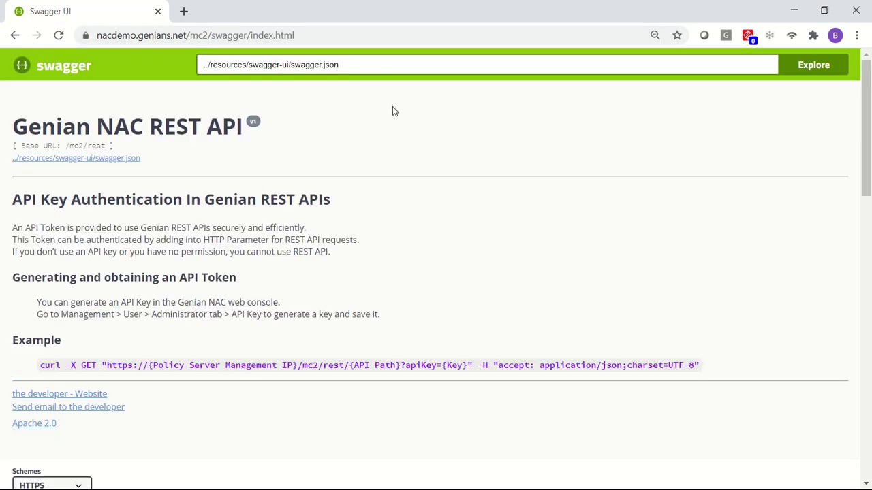
Expand DELETE /nodes in the nodes API section and enable Try it out to edit its body.
drag(866, 172, 862, 348)
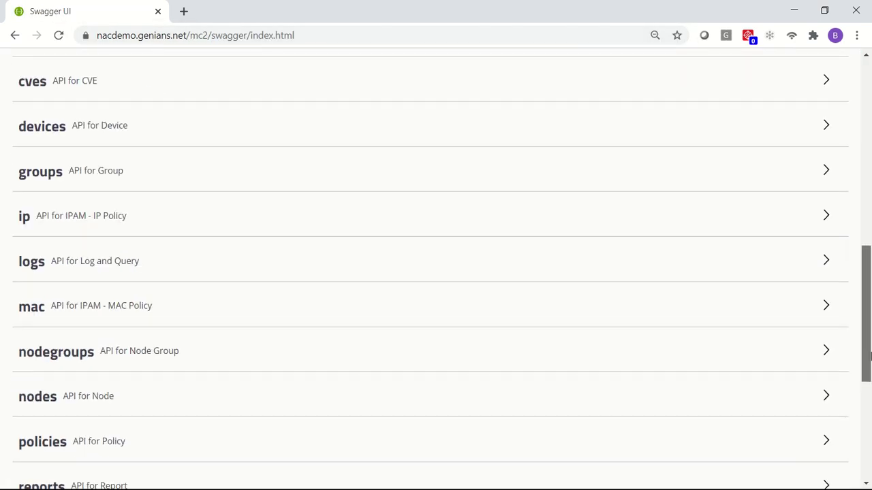
click(37, 402)
drag(860, 227, 861, 281)
click(55, 186)
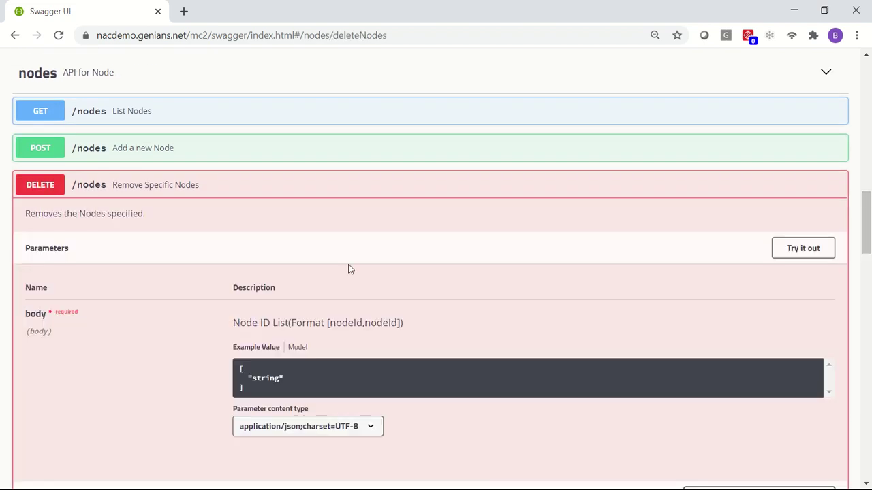
click(790, 254)
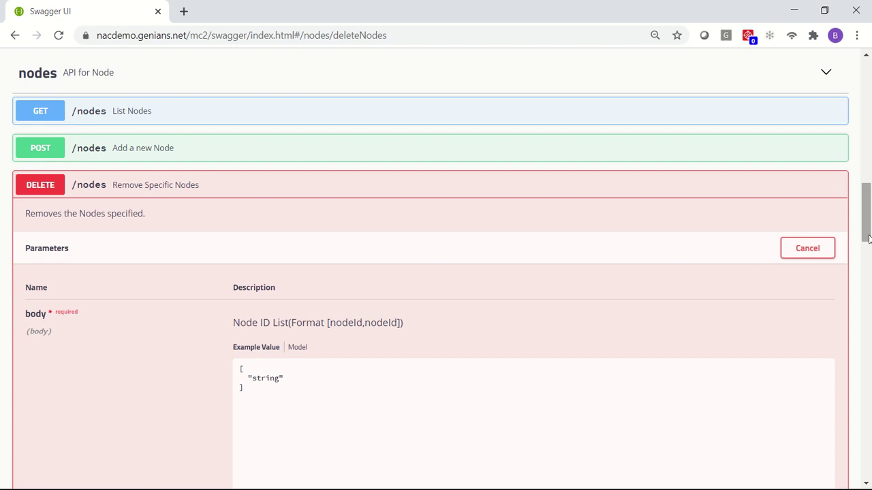
drag(865, 234, 868, 256)
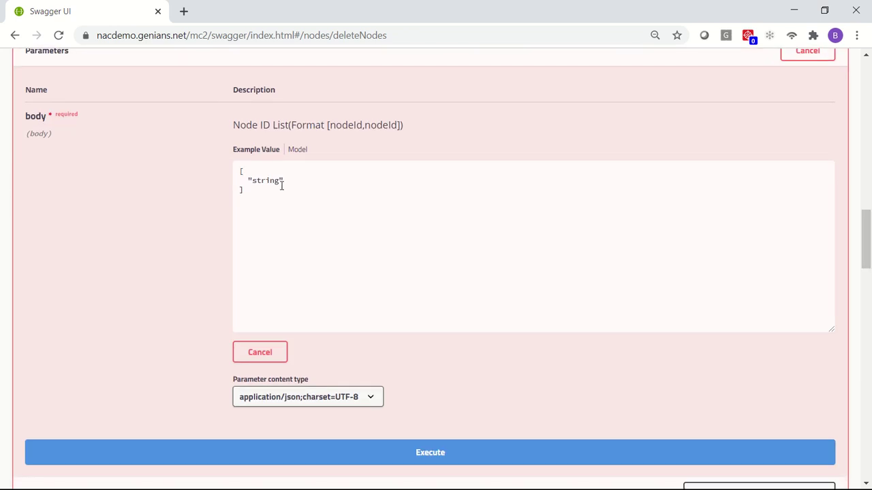
Replace the placeholder string in the DELETE body with the copied Node ID, execute the request, and examine the server response.
drag(253, 180, 277, 182)
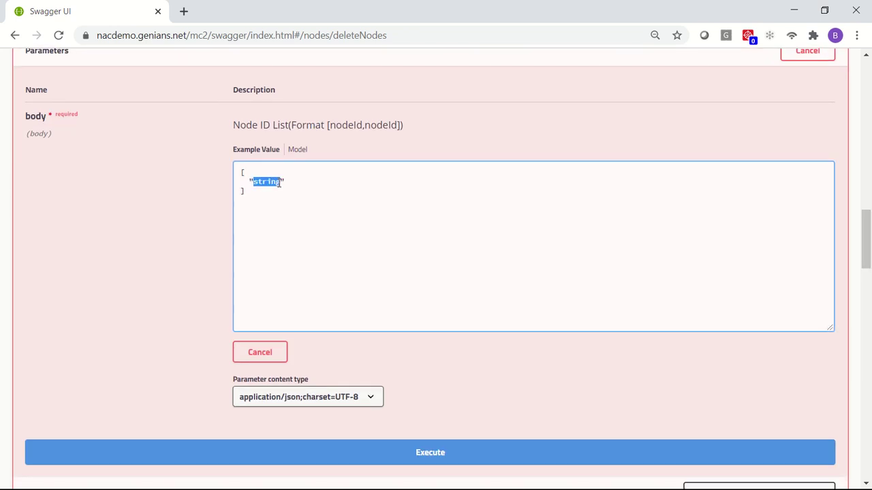
key(ctrl+v)
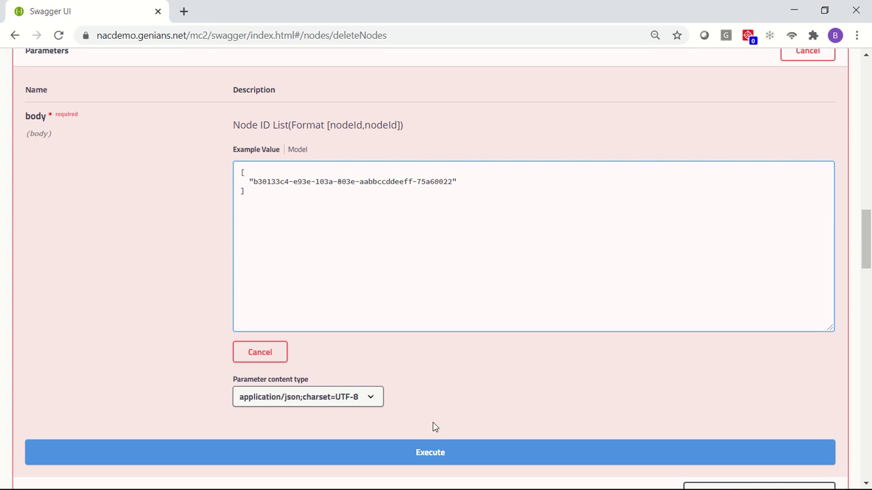
click(461, 456)
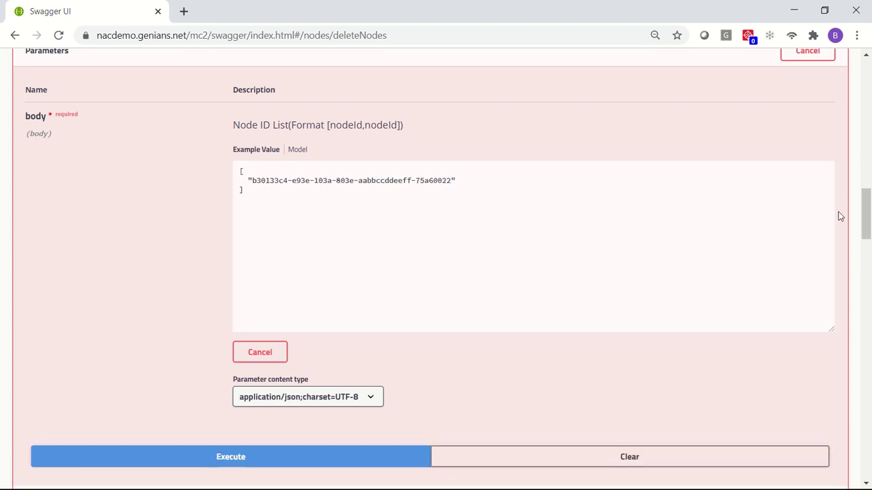
drag(865, 216, 867, 265)
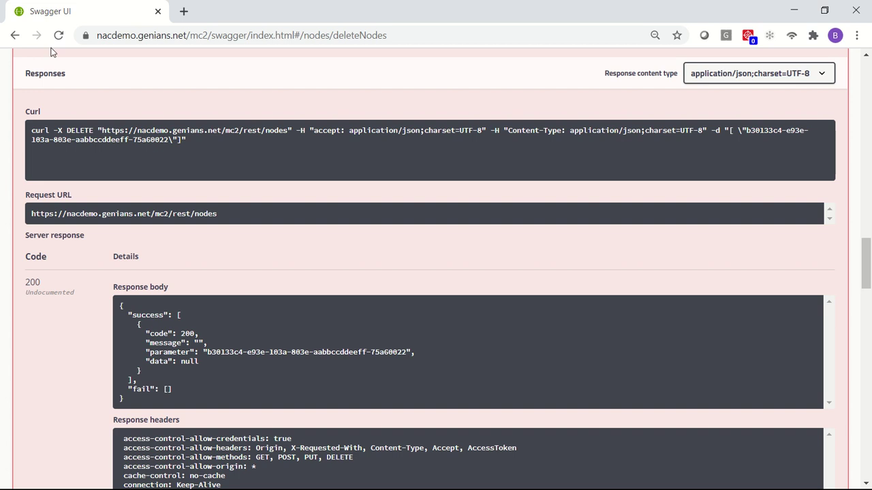
Go back through the browser history to the console and open the Nodes list to check for 1.1.1.4.
click(15, 36)
click(15, 36)
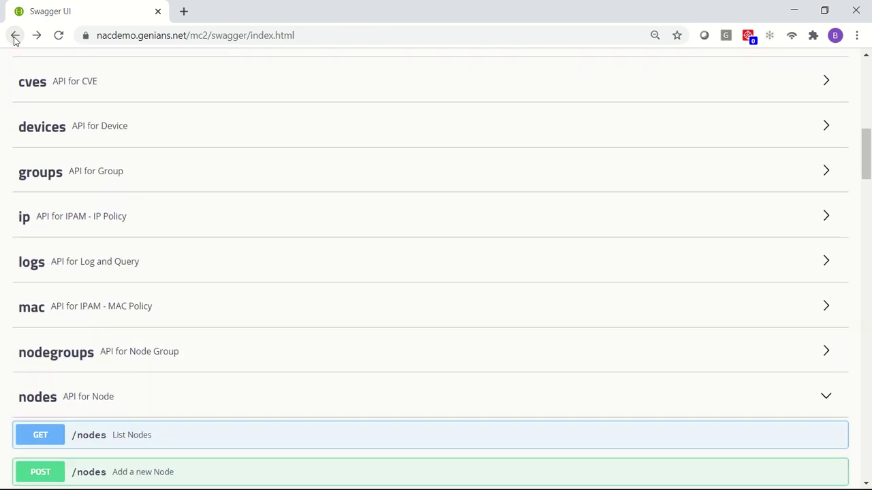
click(15, 36)
mouse_move(214, 80)
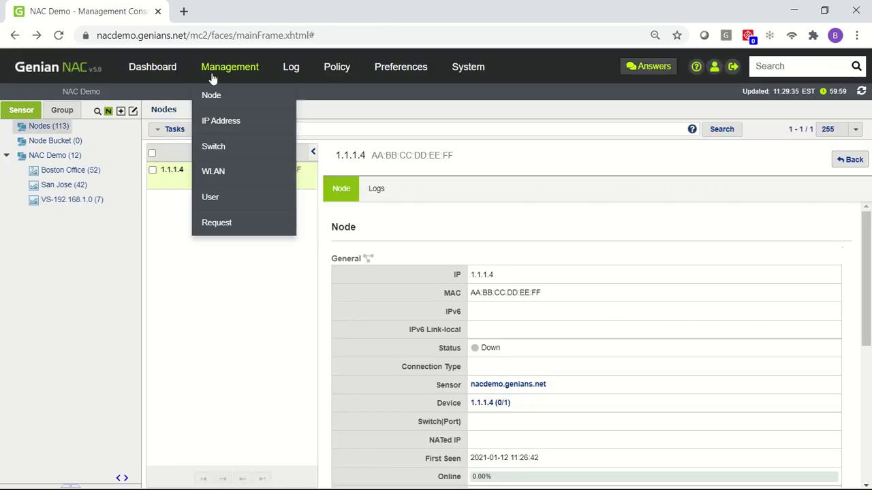
click(212, 94)
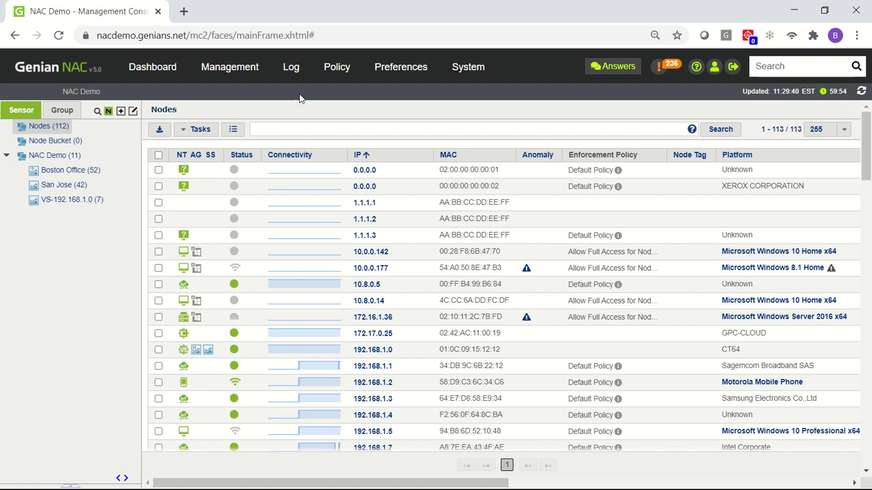
Open the Logs page and expand the newest Node Management entry for 1.1.1.4 to examine the deletion record.
click(293, 72)
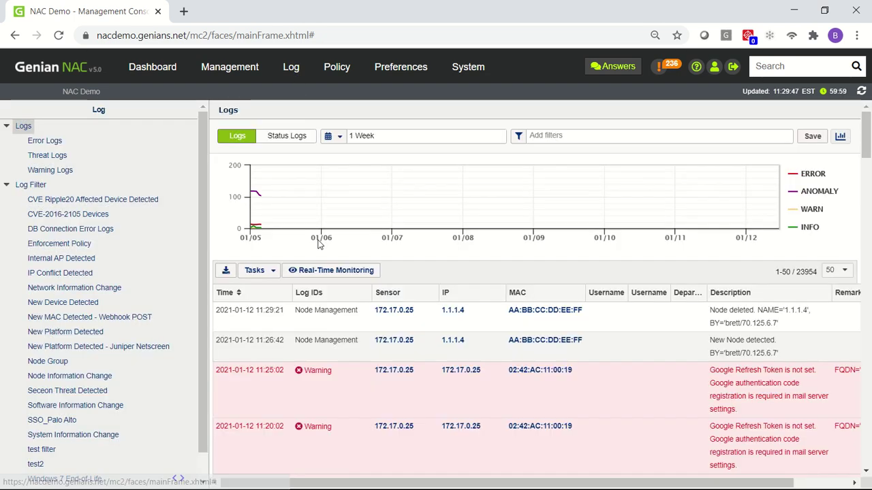
click(471, 326)
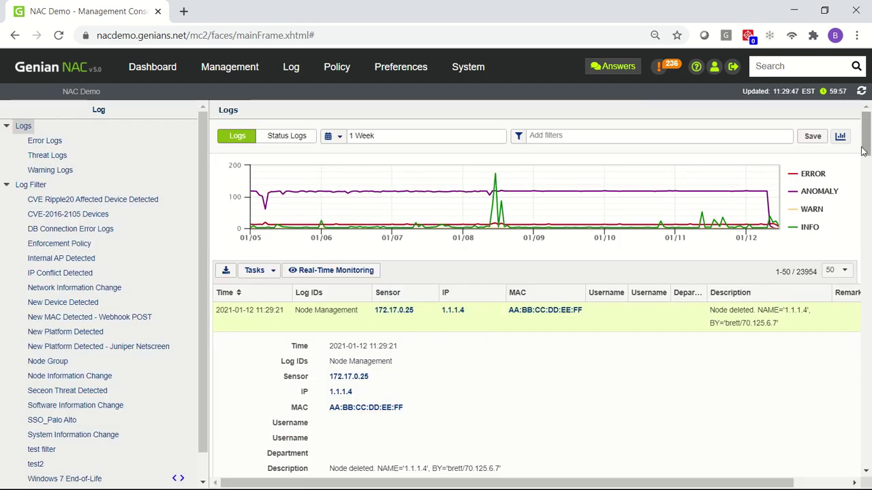
mouse_move(865, 129)
mouse_down()
mouse_move(865, 162)
mouse_move(865, 137)
mouse_up()
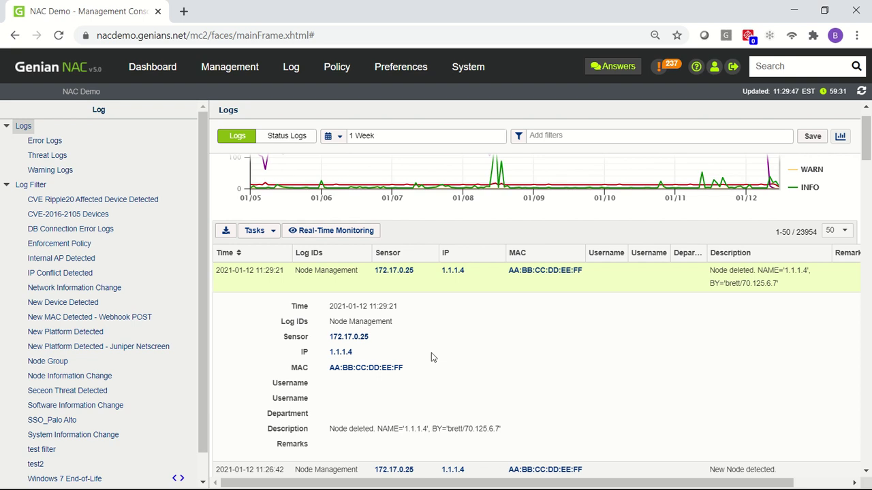
Open the Dashboard and show its Overview.
click(140, 67)
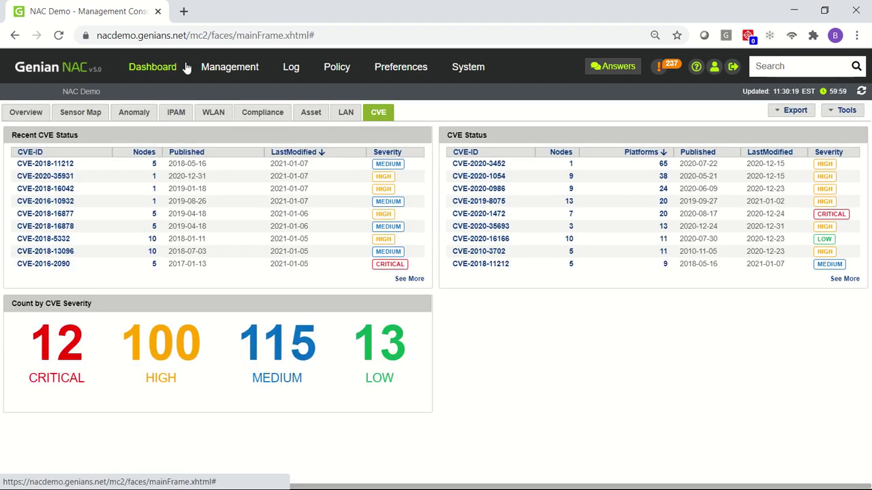
click(25, 113)
mouse_move(190, 71)
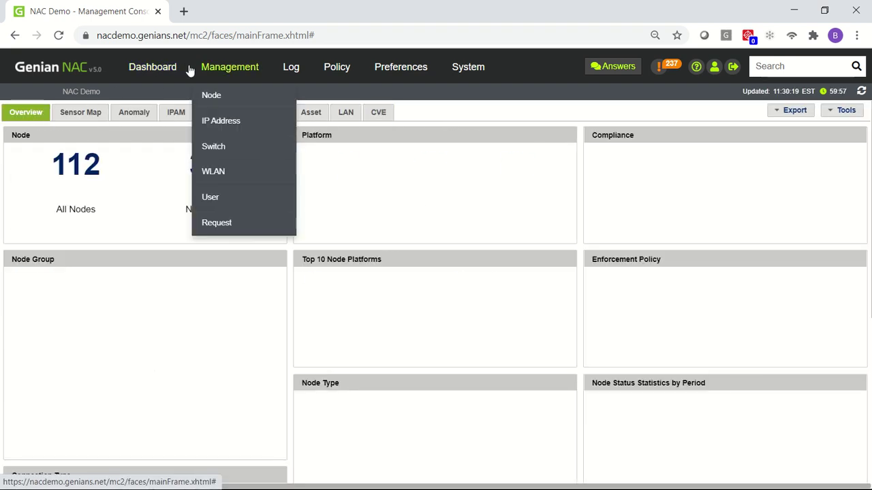